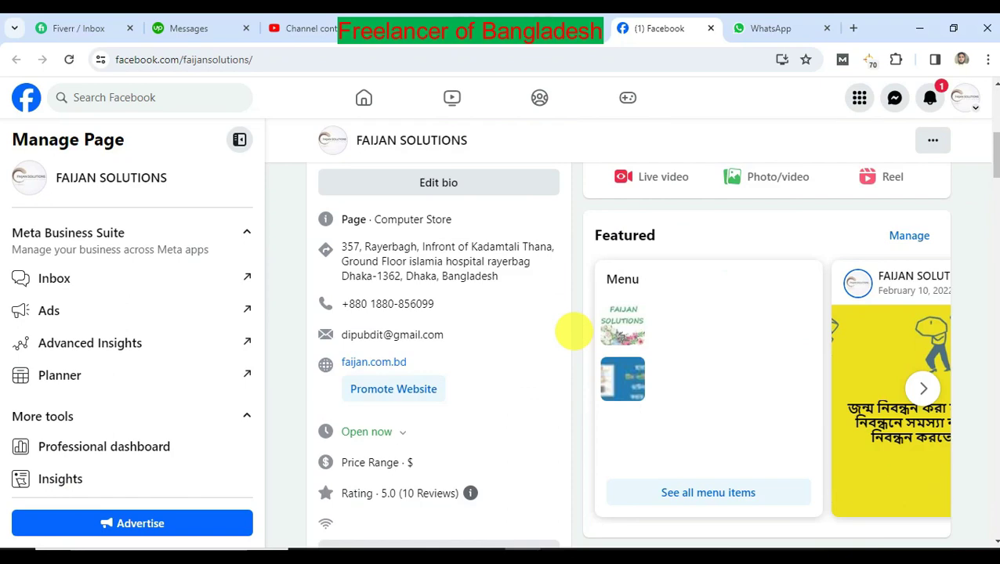
Look through the FAIJAN SOLUTIONS Page's header, intro details, featured menu and the start of its posts.
scroll(576, 359, up, 3)
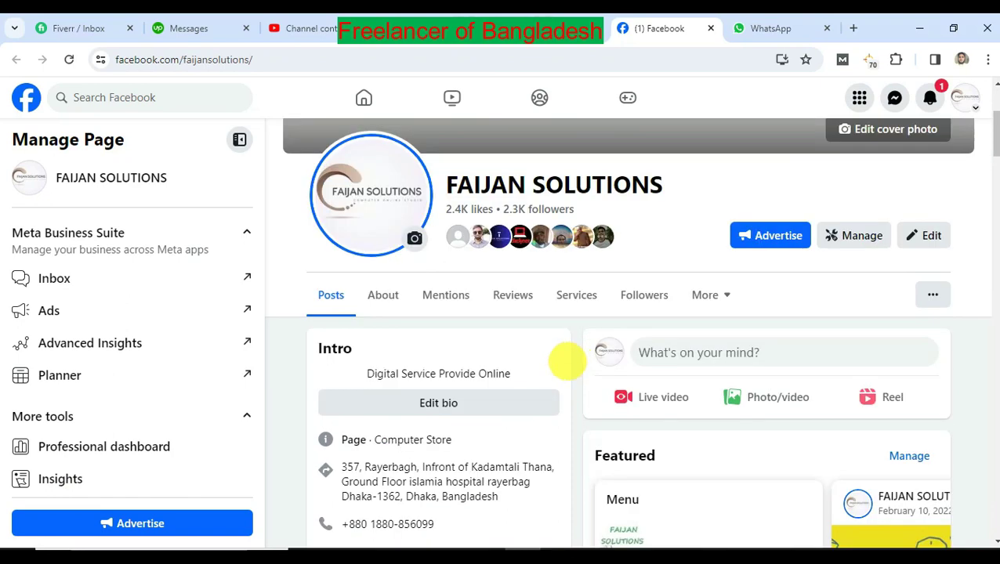
scroll(674, 326, up, 2)
scroll(576, 362, down, 3)
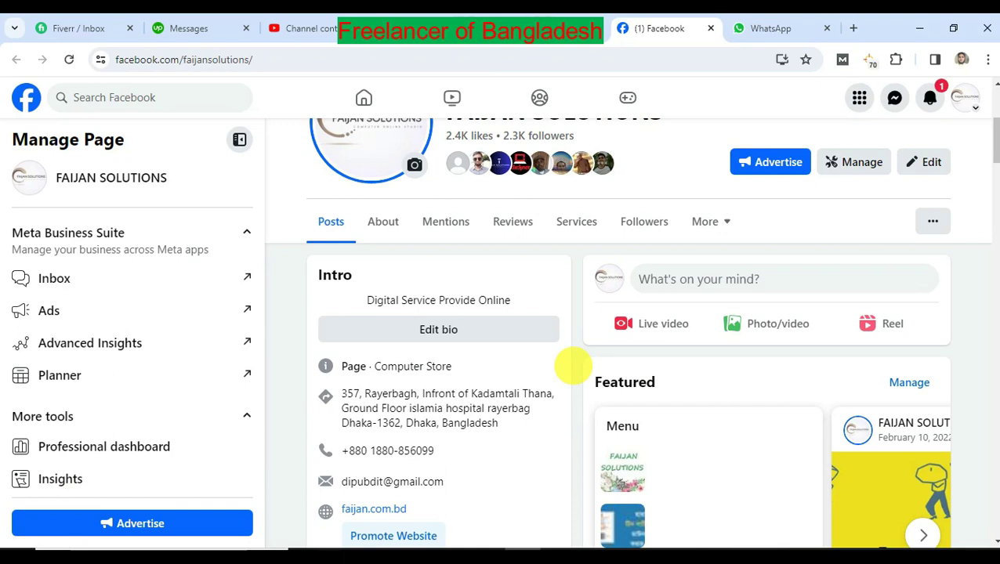
scroll(580, 356, down, 2)
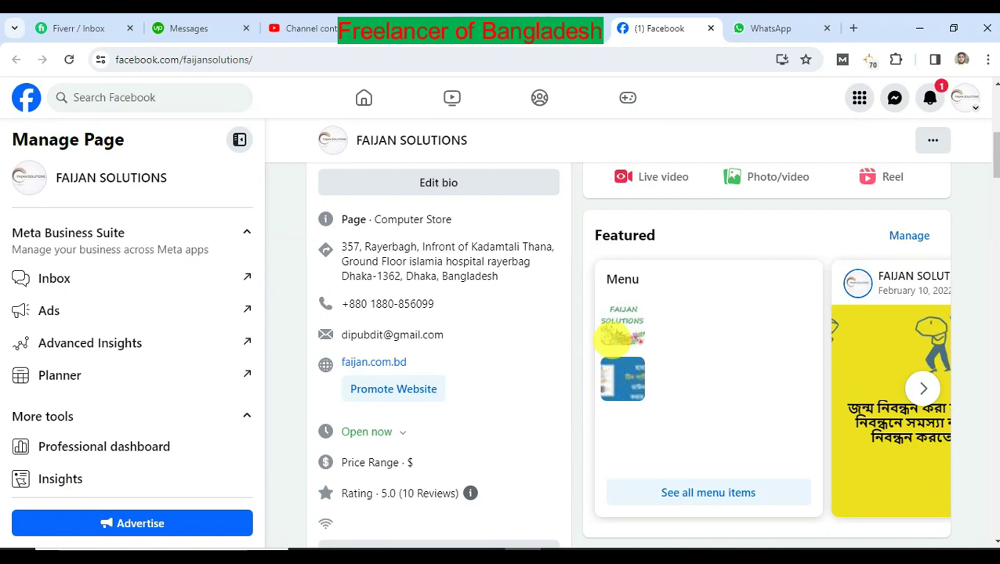
scroll(574, 354, down, 2)
scroll(575, 354, up, 1)
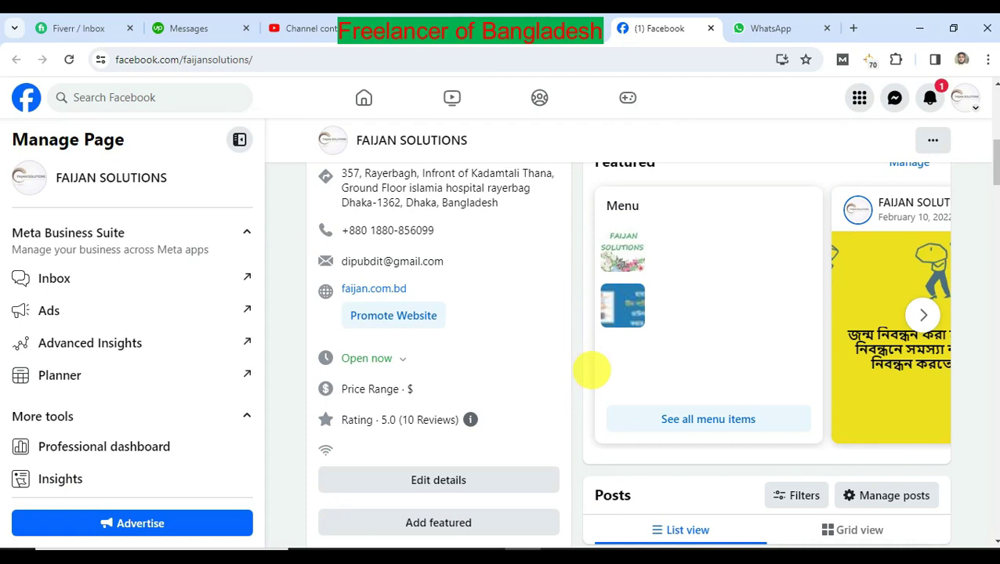
scroll(591, 374, down, 2)
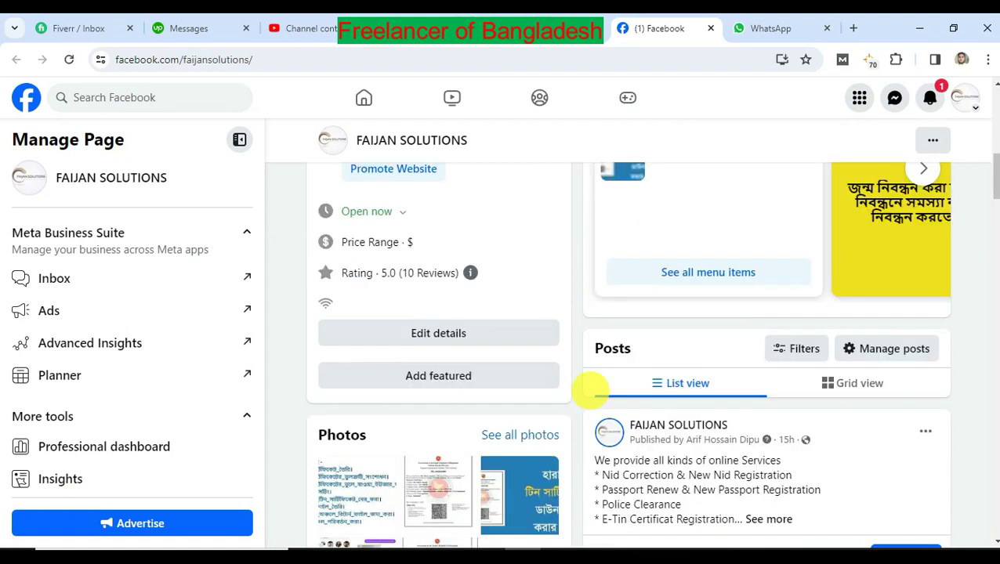
scroll(587, 415, down, 2)
scroll(594, 417, up, 3)
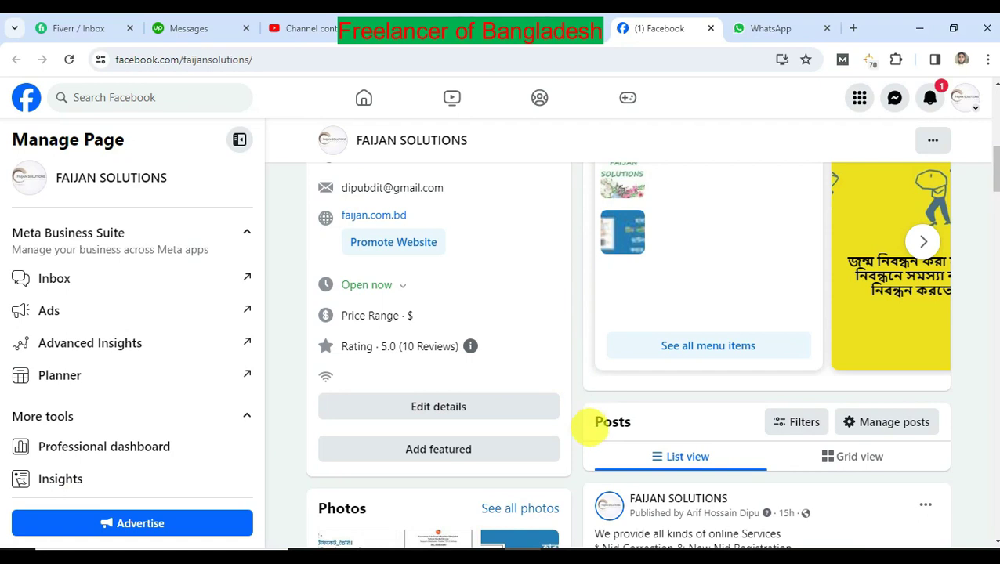
scroll(577, 409, up, 3)
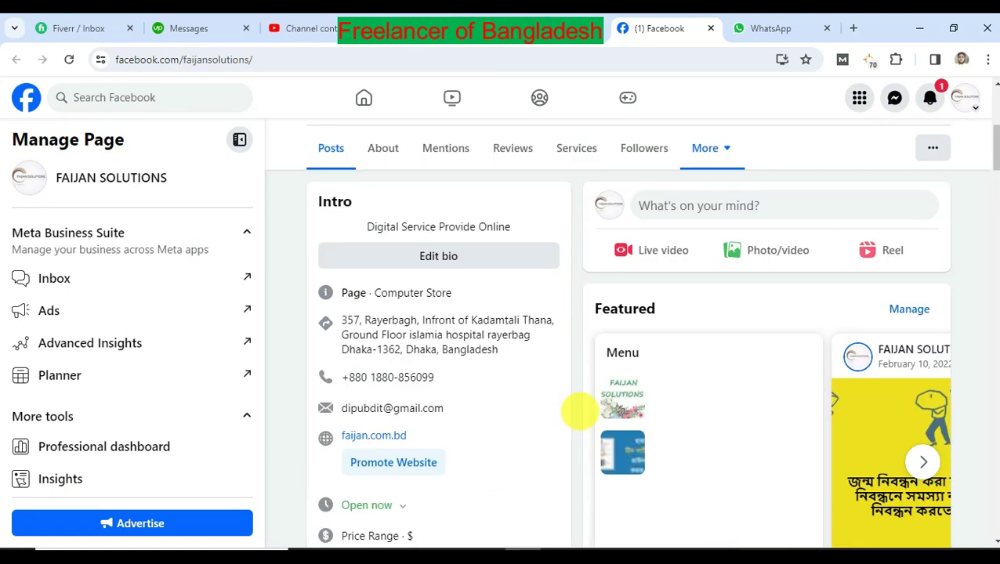
scroll(712, 371, down, 3)
scroll(712, 371, down, 3)
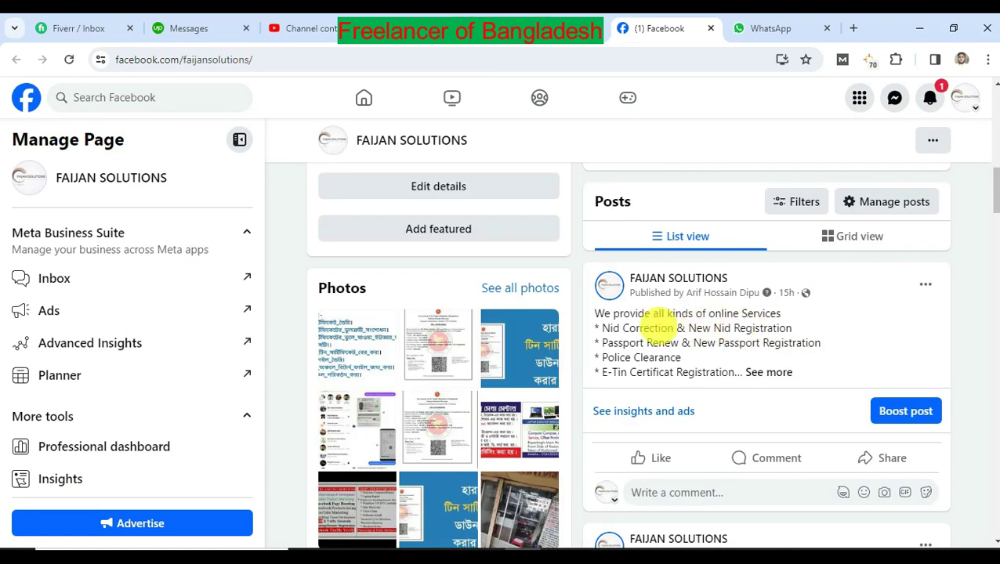
Examine the Page's recent posts about online services, E-tin Certificates and service rates.
scroll(632, 296, up, 4)
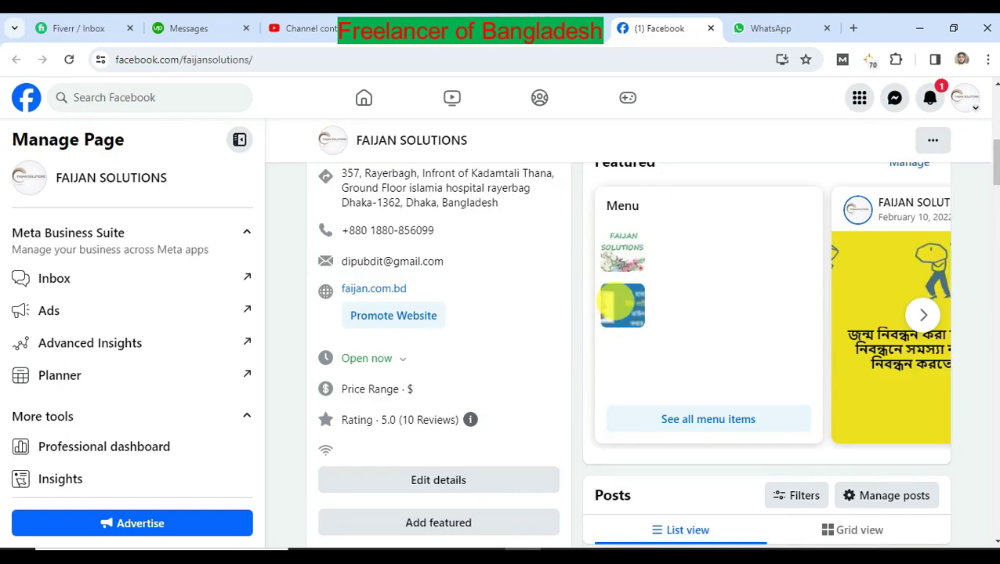
scroll(598, 303, down, 3)
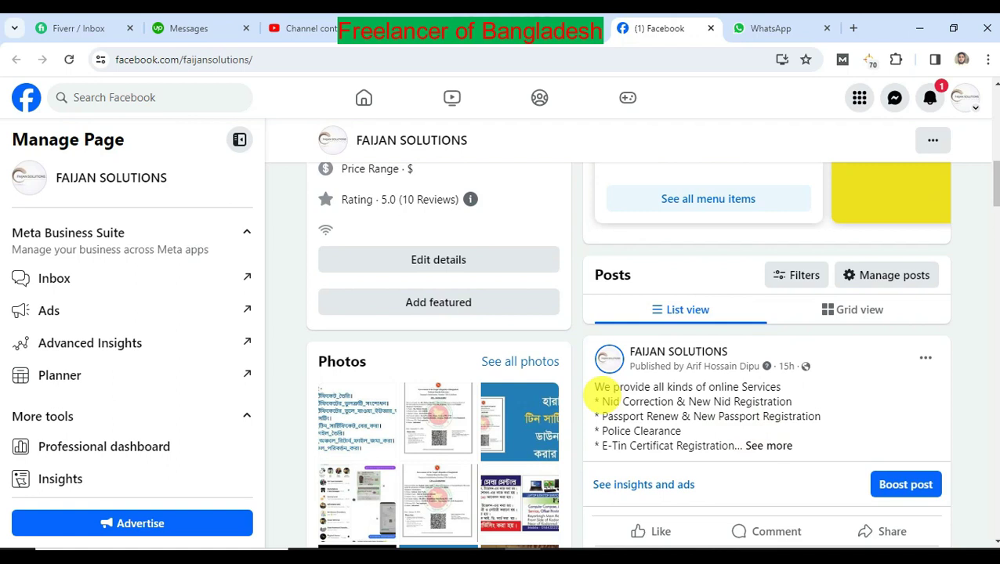
scroll(749, 335, down, 5)
scroll(751, 374, down, 3)
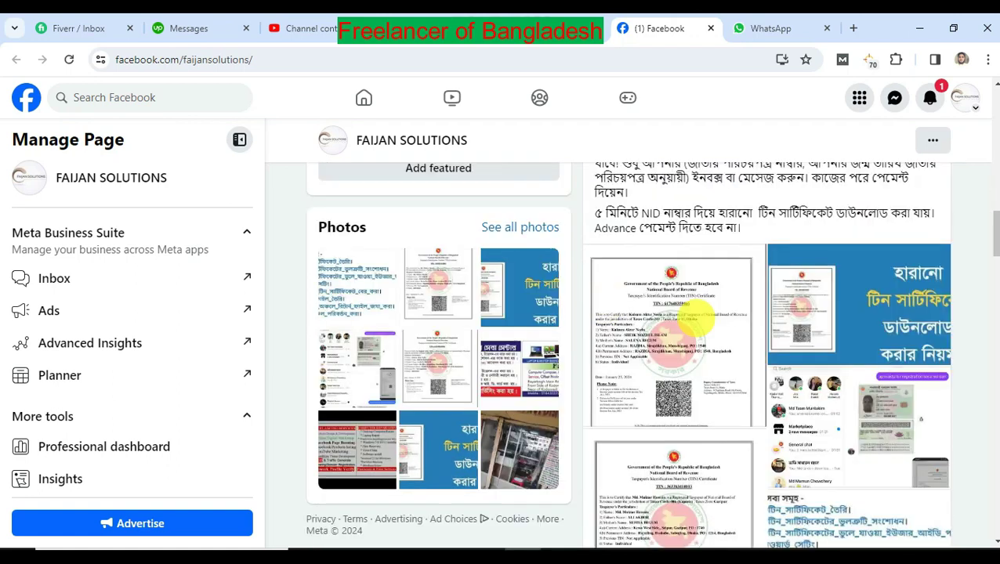
scroll(694, 318, down, 7)
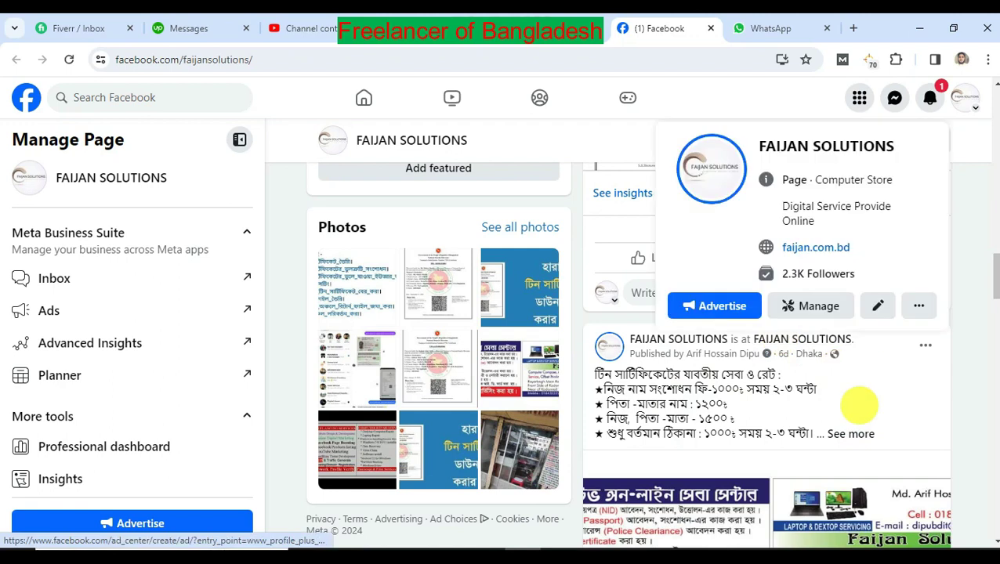
scroll(925, 407, up, 2)
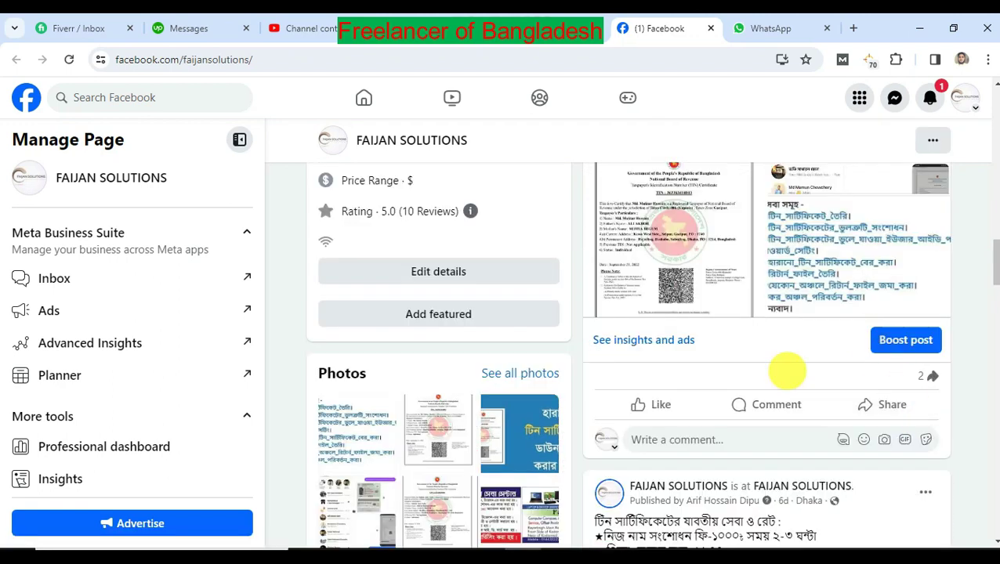
scroll(787, 371, down, 3)
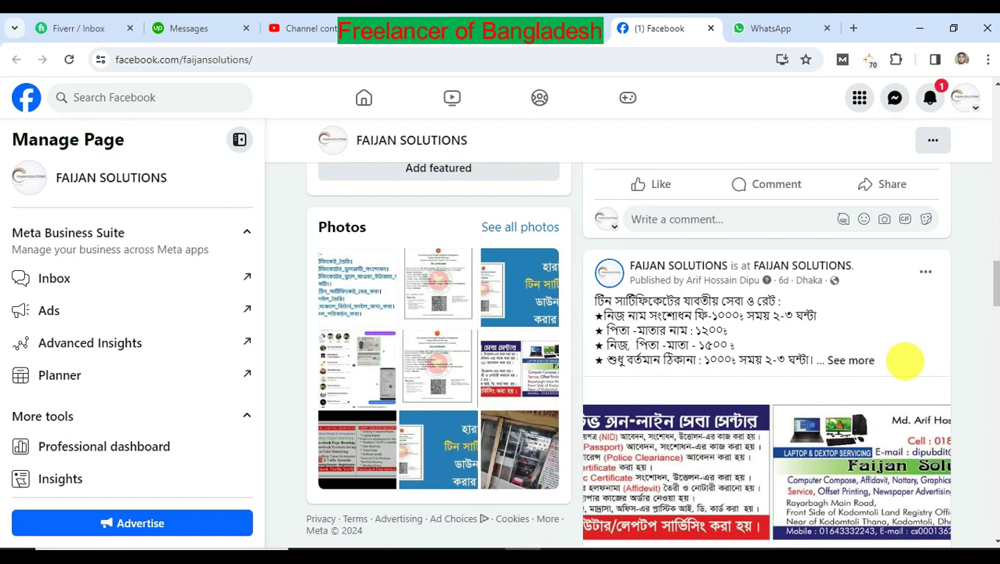
scroll(905, 361, up, 2)
scroll(888, 417, up, 2)
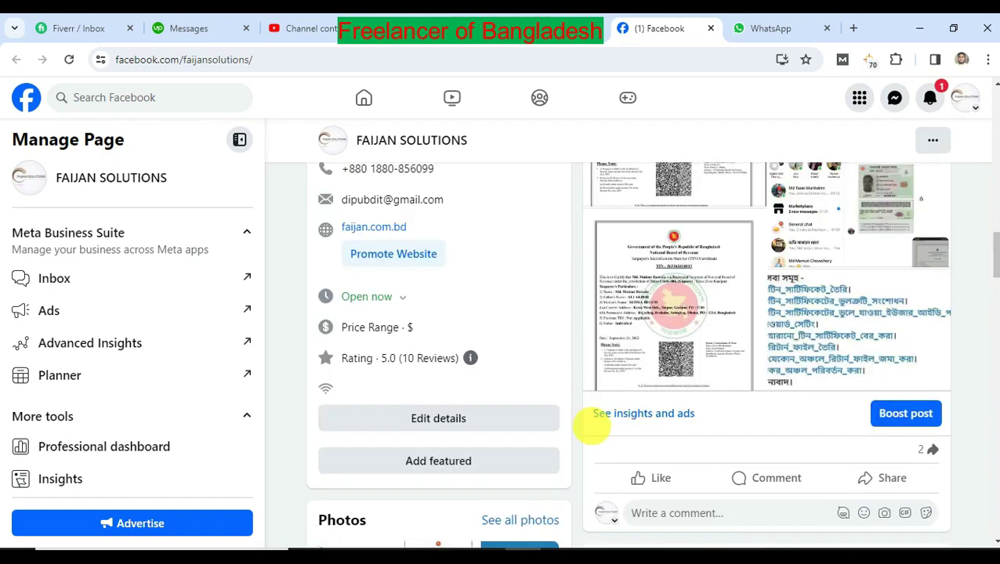
scroll(563, 395, up, 1)
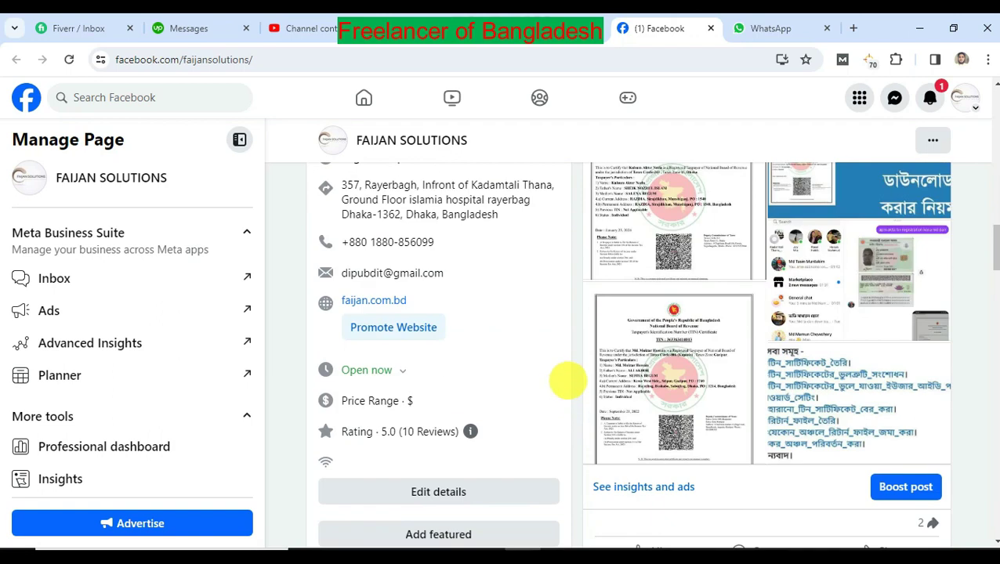
scroll(580, 435, up, 2)
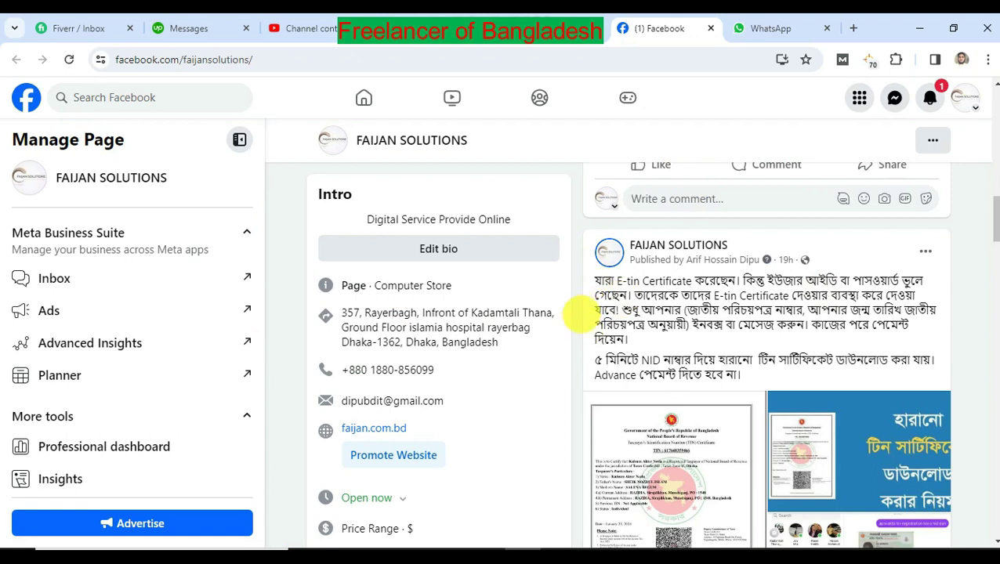
scroll(64, 221, down, 2)
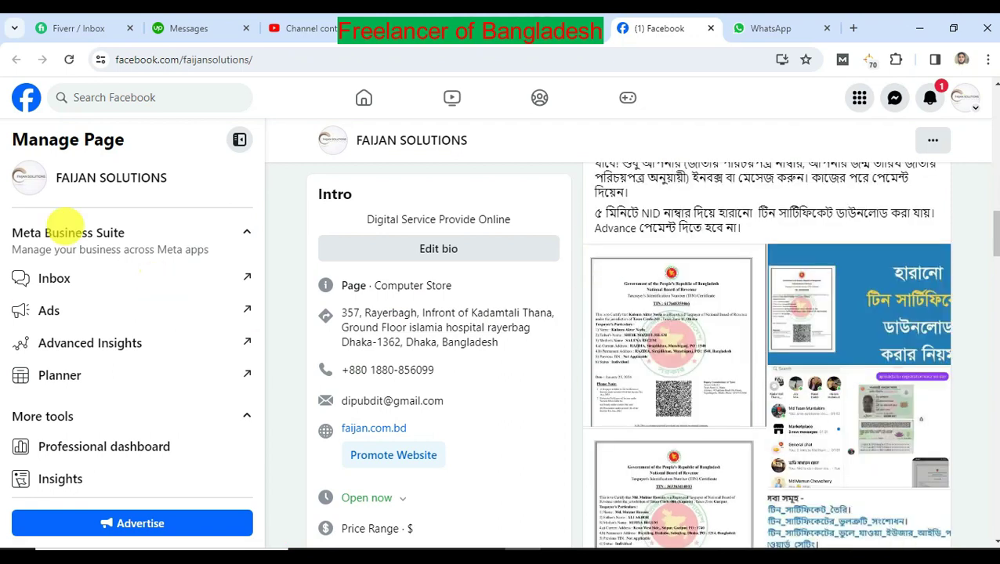
Open the Page's Ad Center briefly and return to the Page.
scroll(142, 226, down, 2)
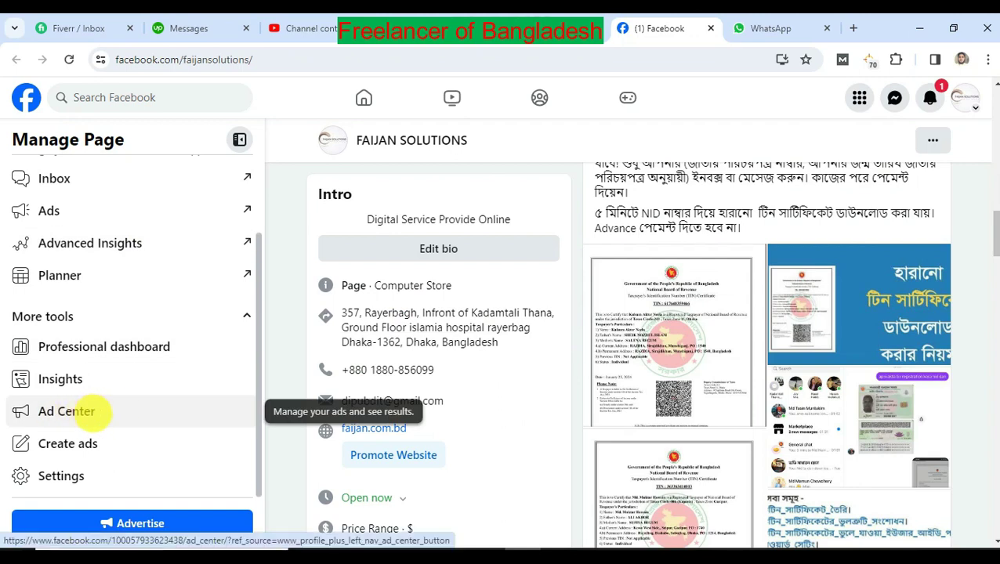
click(67, 411)
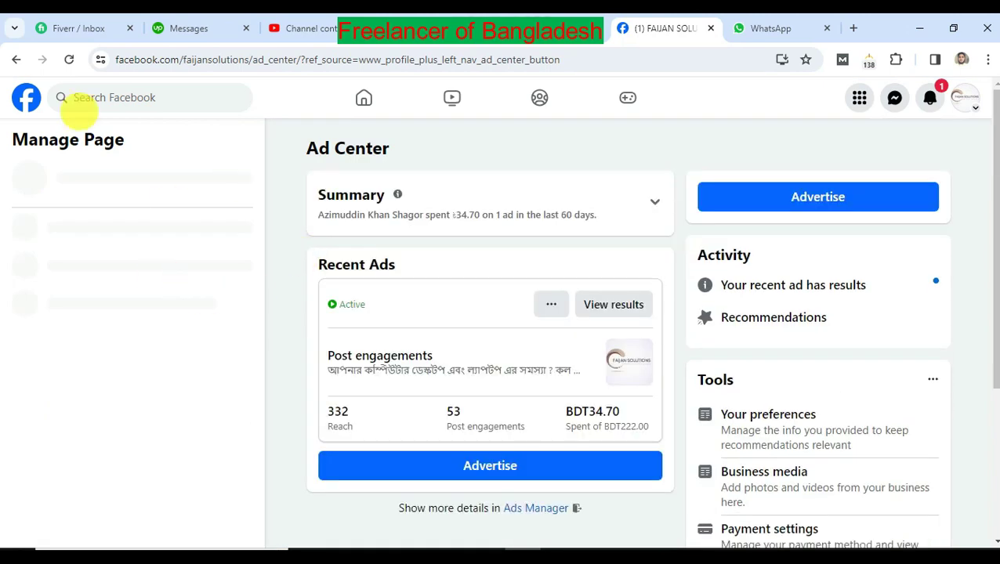
click(15, 59)
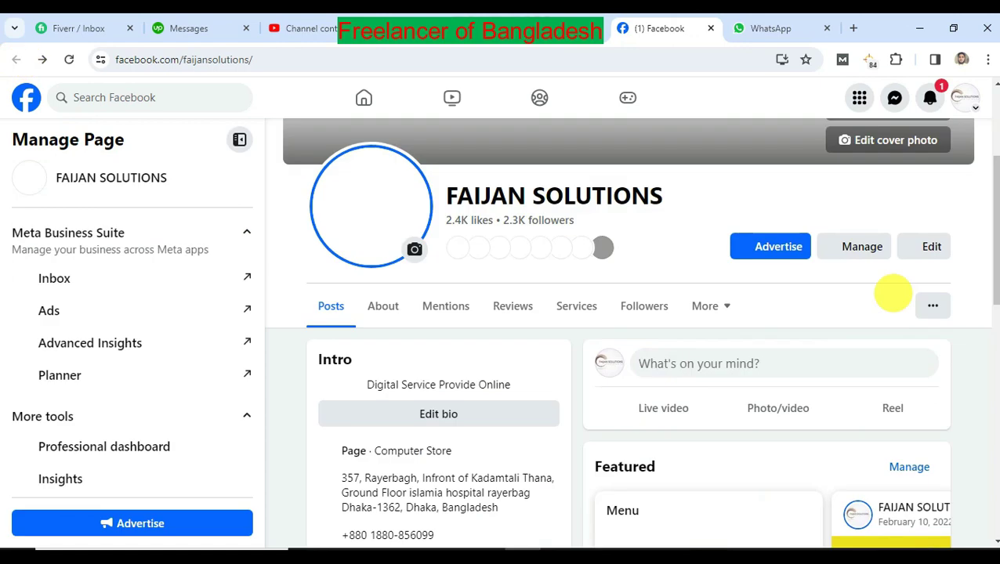
Examine the text and images of the E-tin Certificate post, and dismiss the new notification pop-up.
scroll(949, 402, down, 5)
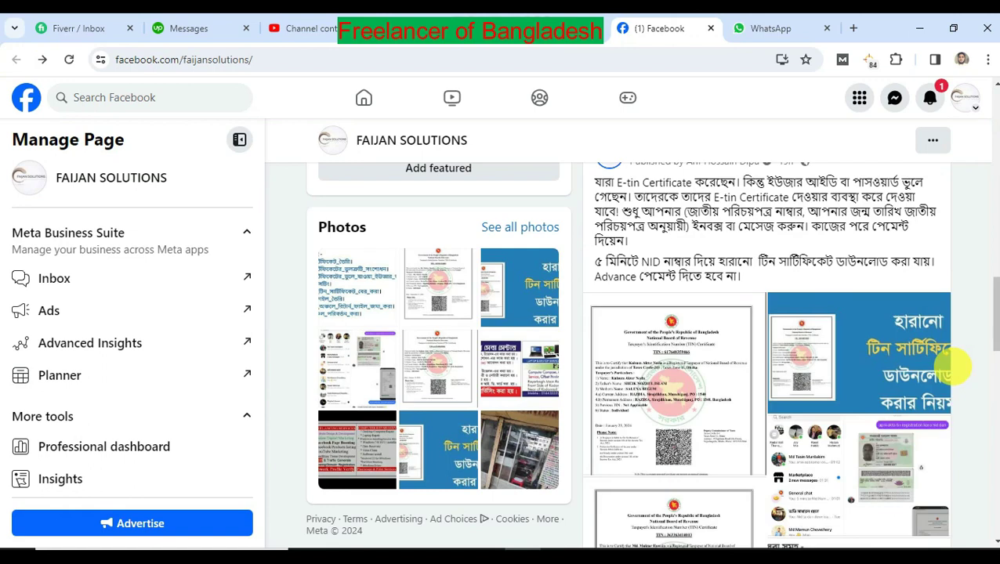
scroll(955, 415, down, 4)
scroll(799, 380, up, 6)
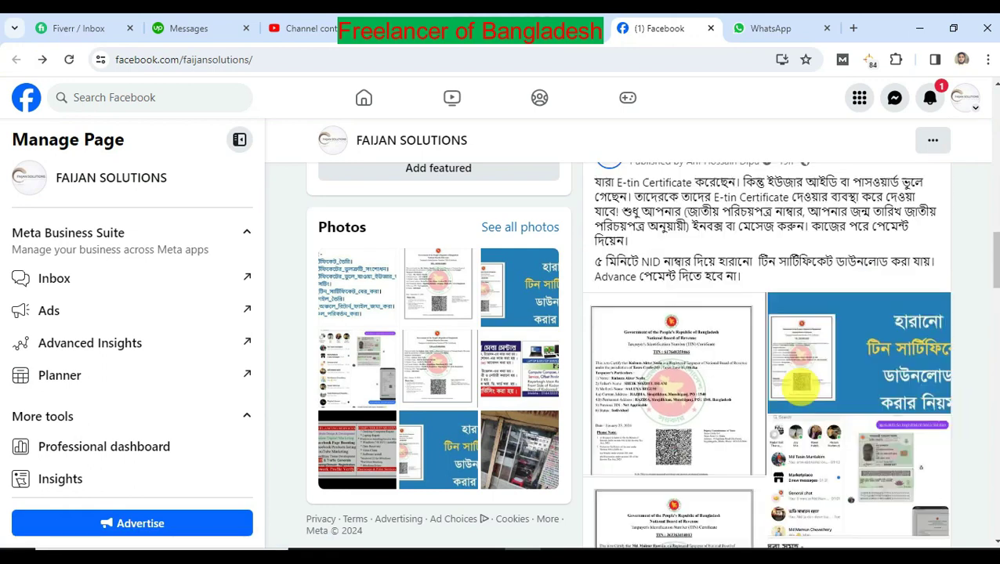
drag(807, 360, 887, 407)
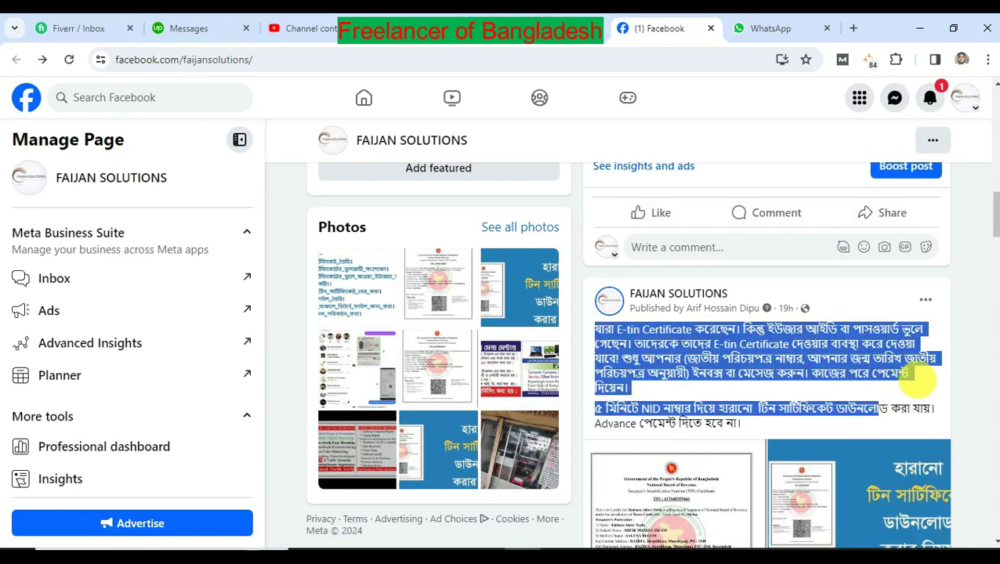
scroll(891, 394, down, 5)
scroll(710, 287, down, 2)
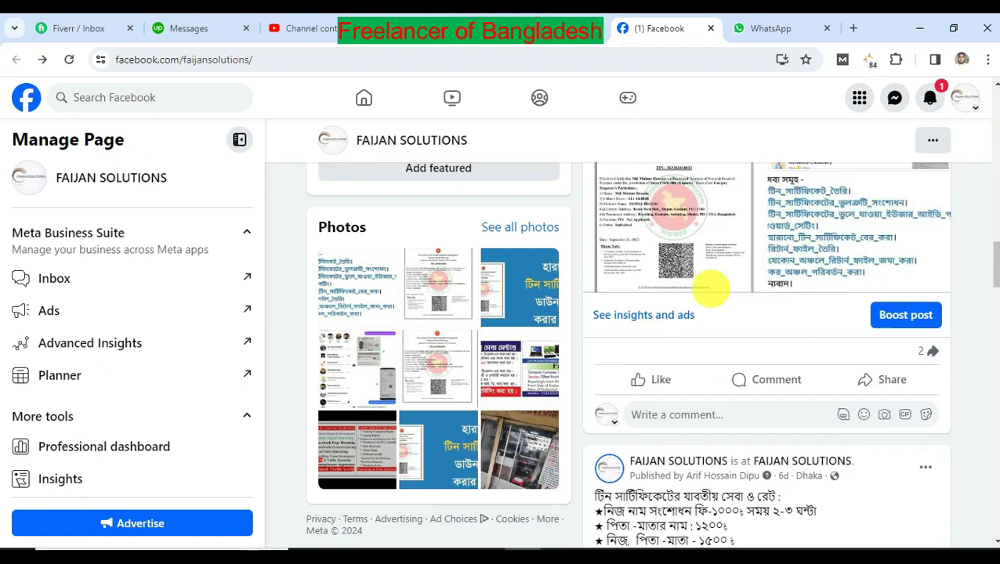
scroll(776, 333, up, 3)
scroll(775, 335, up, 2)
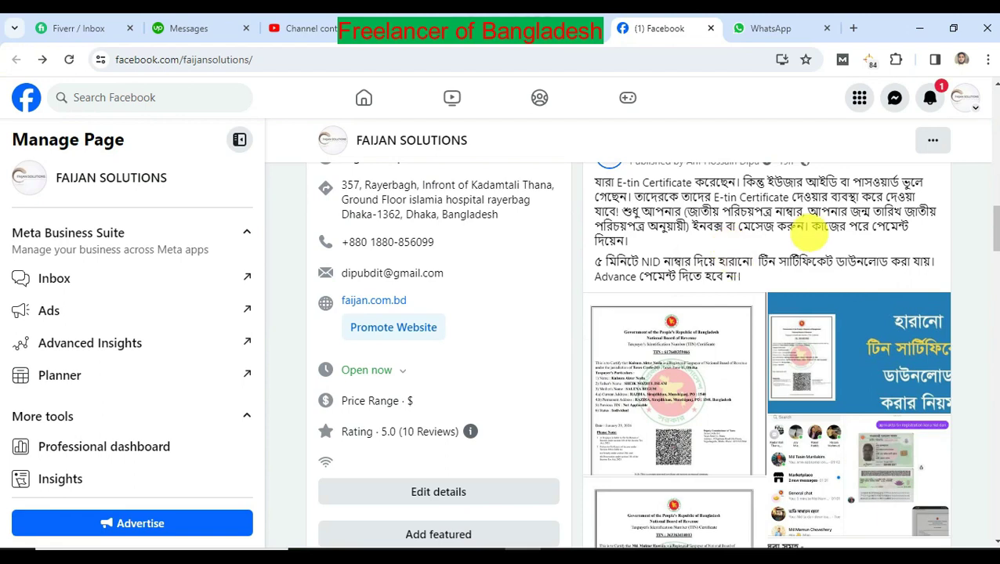
scroll(807, 258, up, 1)
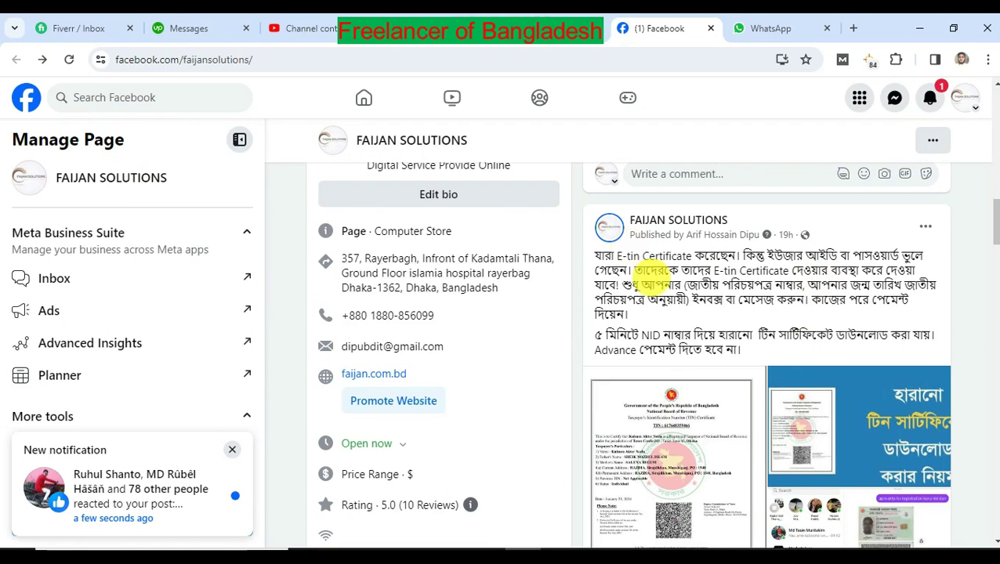
scroll(655, 284, down, 1)
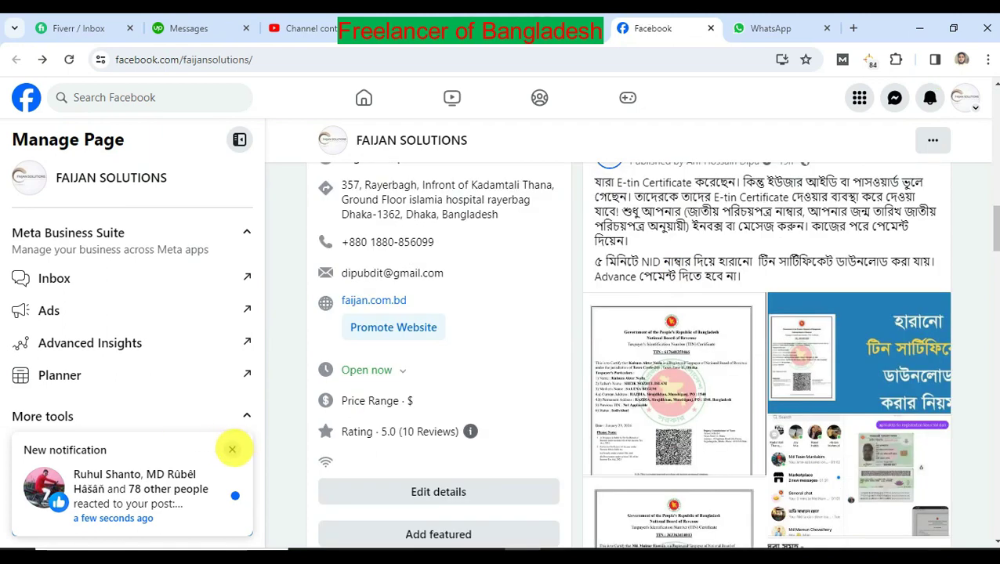
click(232, 449)
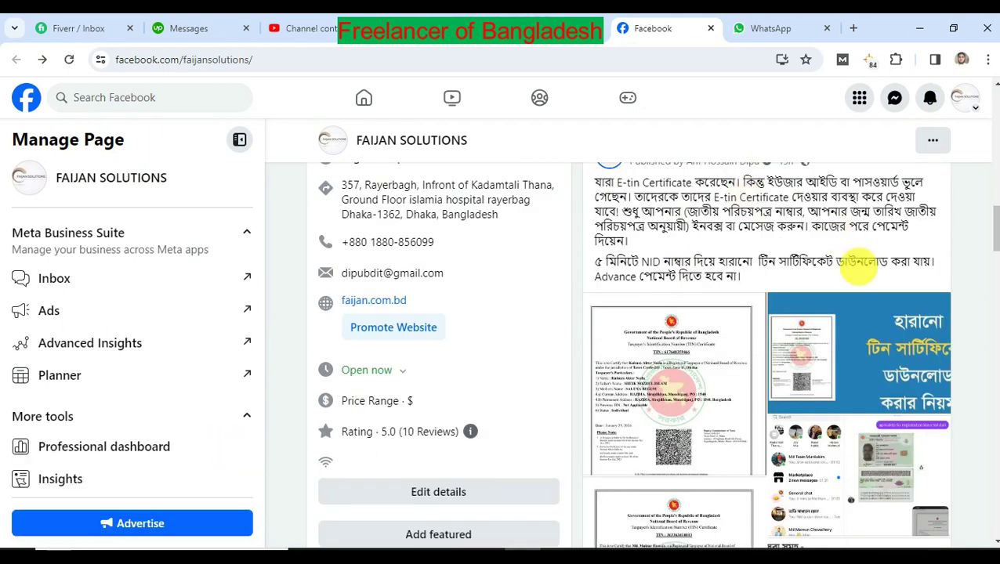
scroll(855, 267, down, 2)
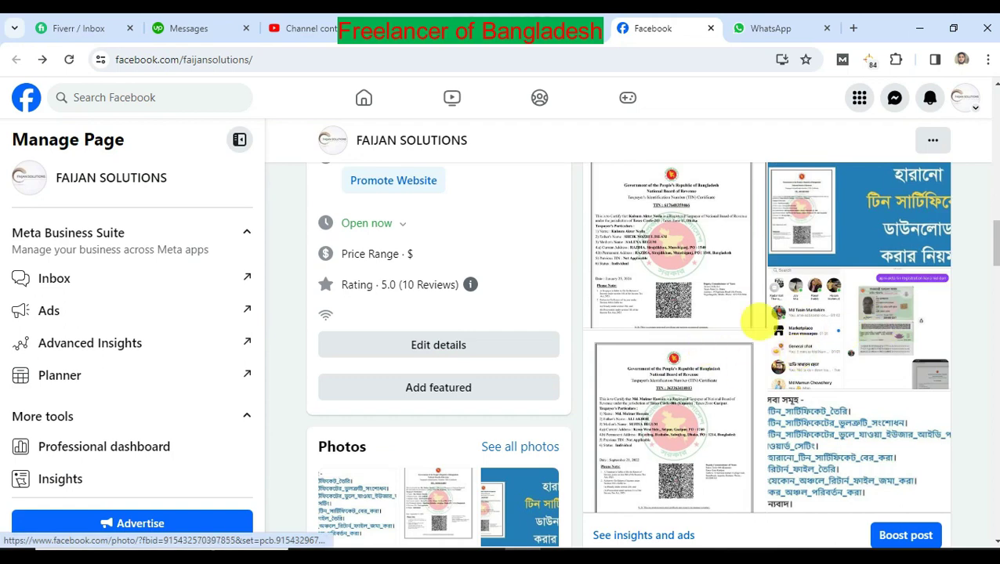
Open the Page's Ad Center and review the active post engagements ad's reach, engagements and spending.
scroll(92, 321, down, 2)
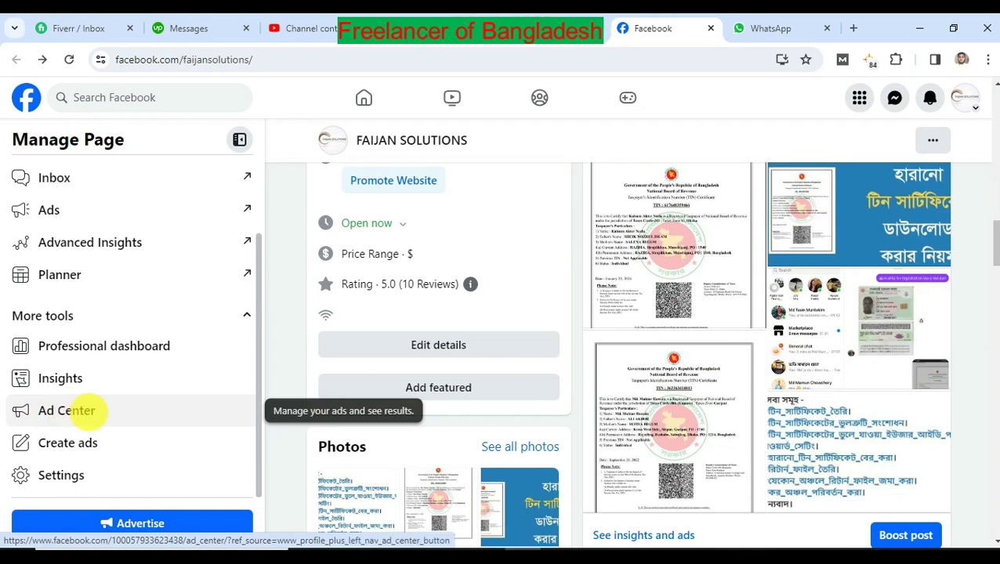
click(76, 411)
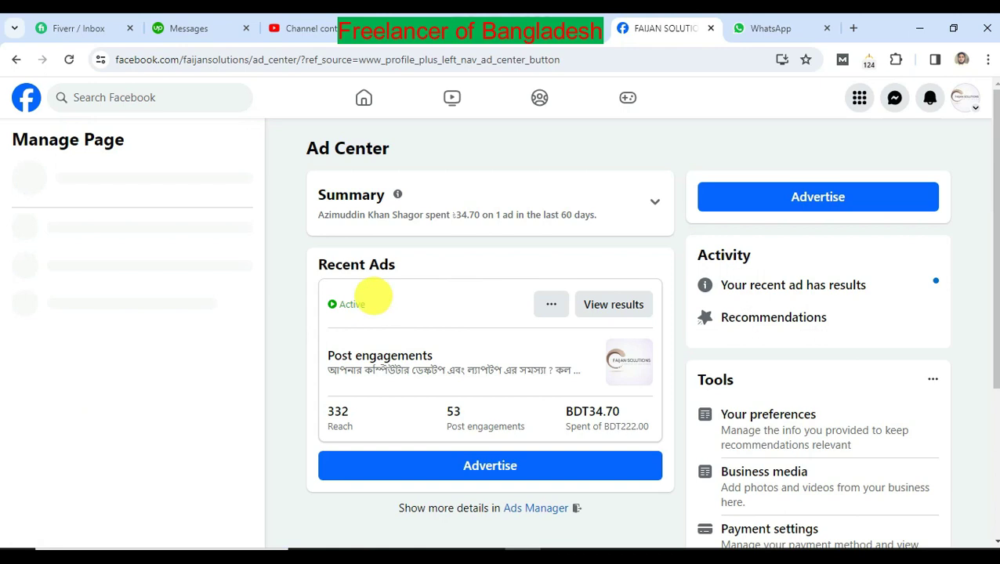
scroll(549, 337, down, 1)
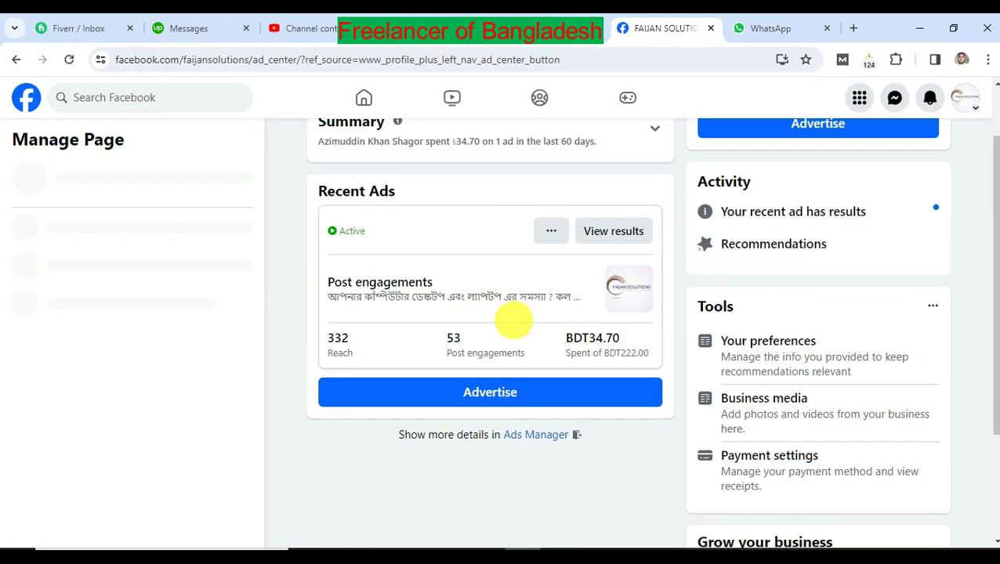
scroll(407, 321, up, 1)
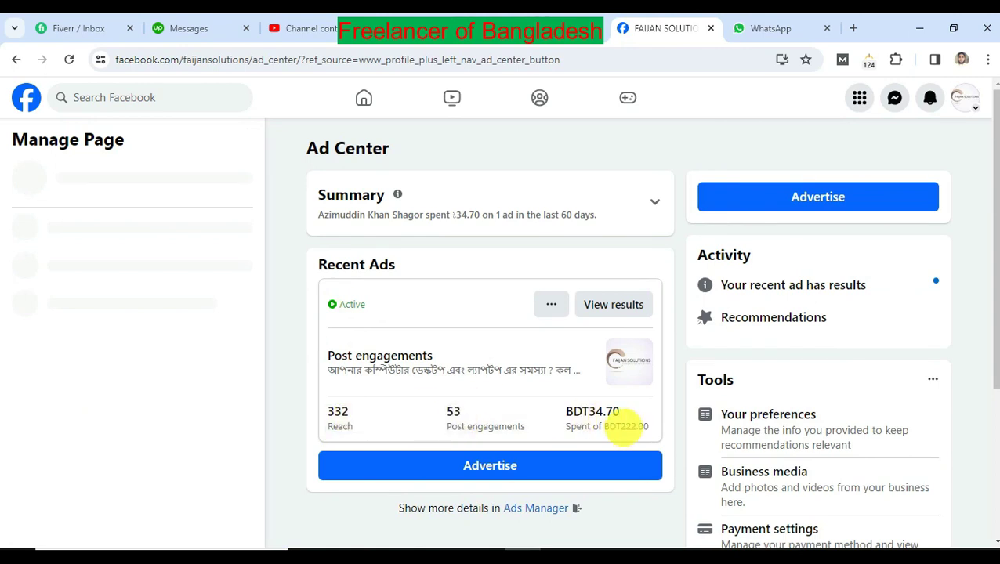
mouse_move(626, 427)
mouse_down()
mouse_move(643, 427)
mouse_move(621, 427)
mouse_up()
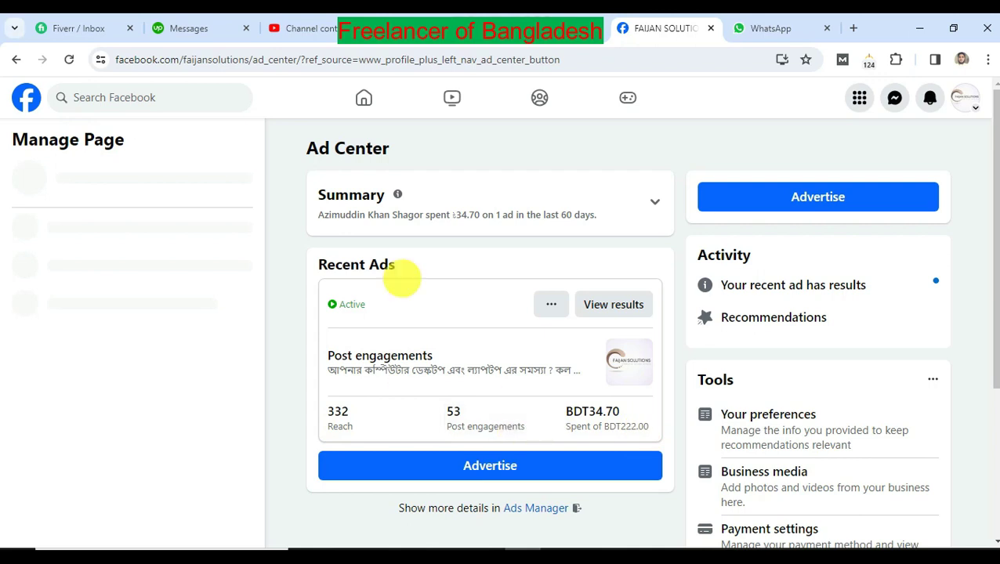
Check the active post engagements ad in Ad Center and open its details in Ads Manager.
drag(421, 369, 595, 367)
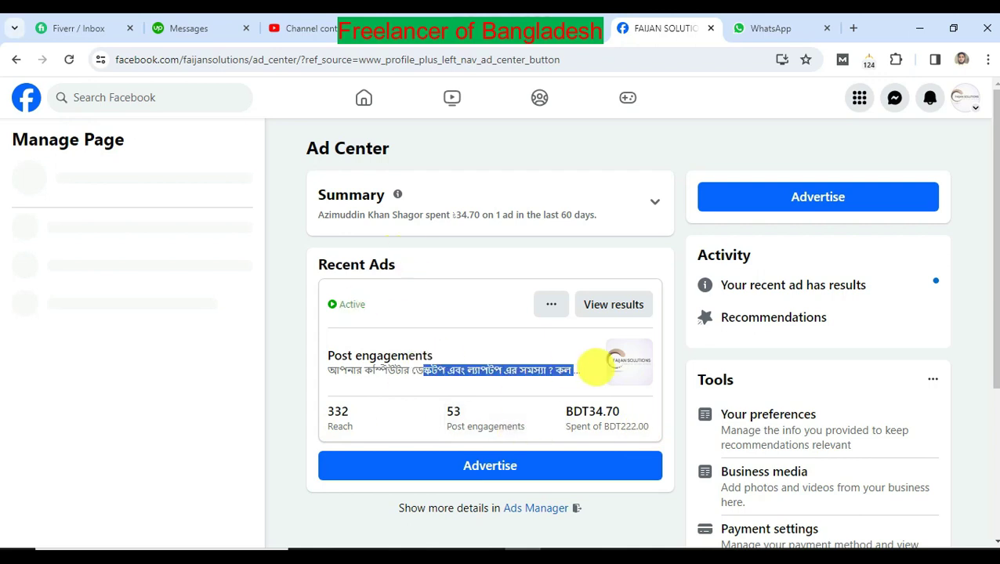
click(487, 345)
scroll(490, 345, down, 2)
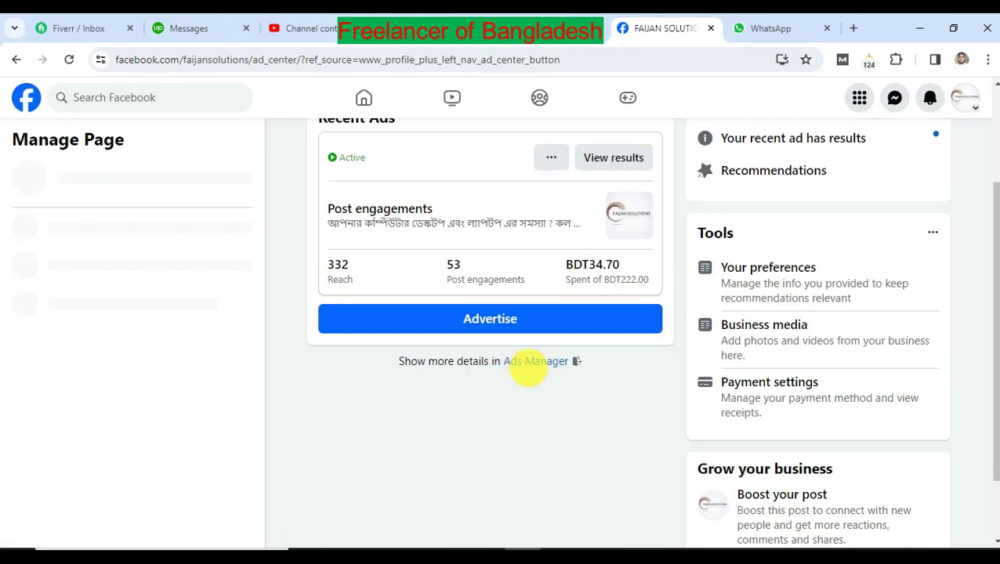
scroll(521, 399, up, 2)
scroll(533, 437, down, 1)
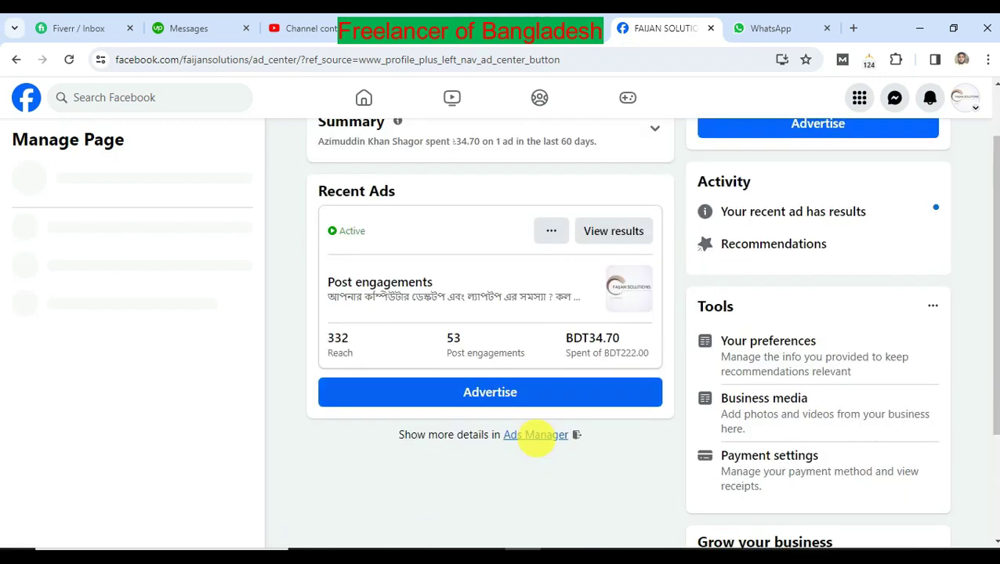
click(536, 436)
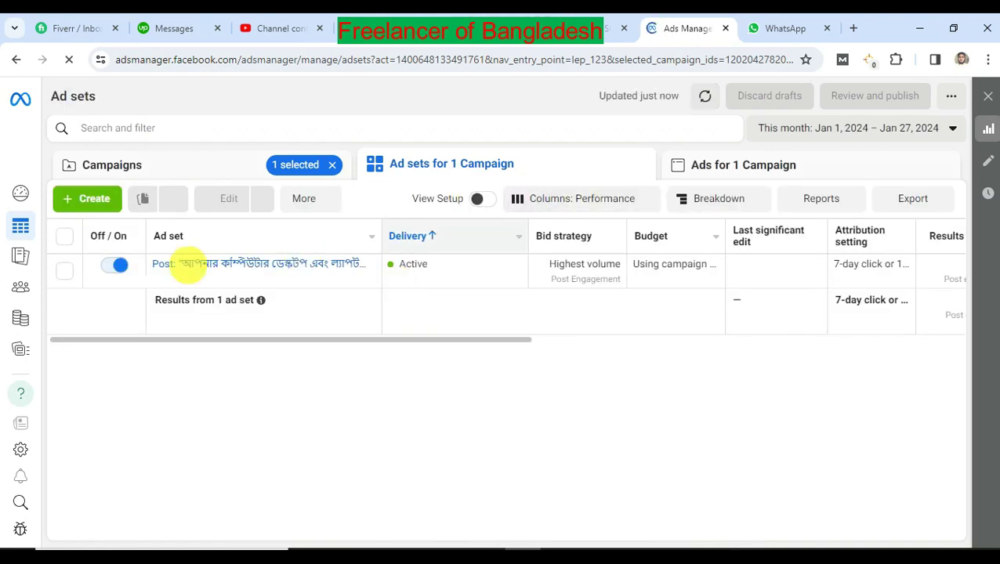
Open the campaign's active computer-problem ad set and start editing the ad inside it.
mouse_move(284, 264)
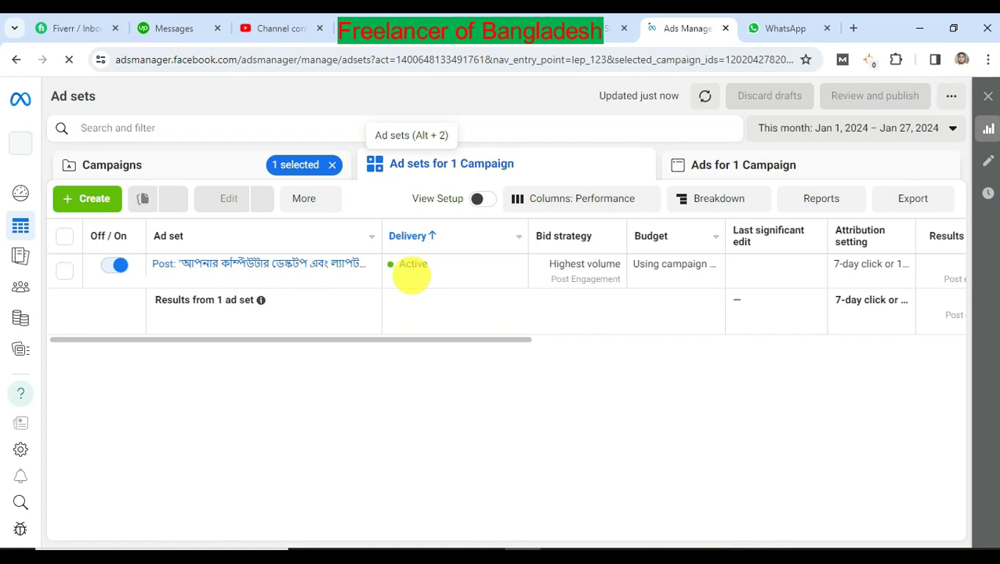
mouse_move(239, 263)
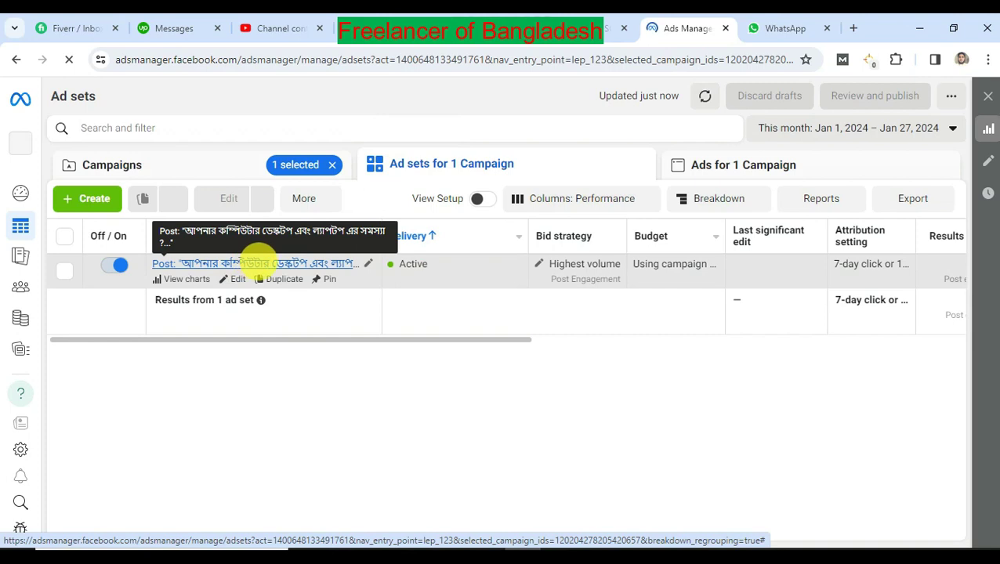
click(247, 262)
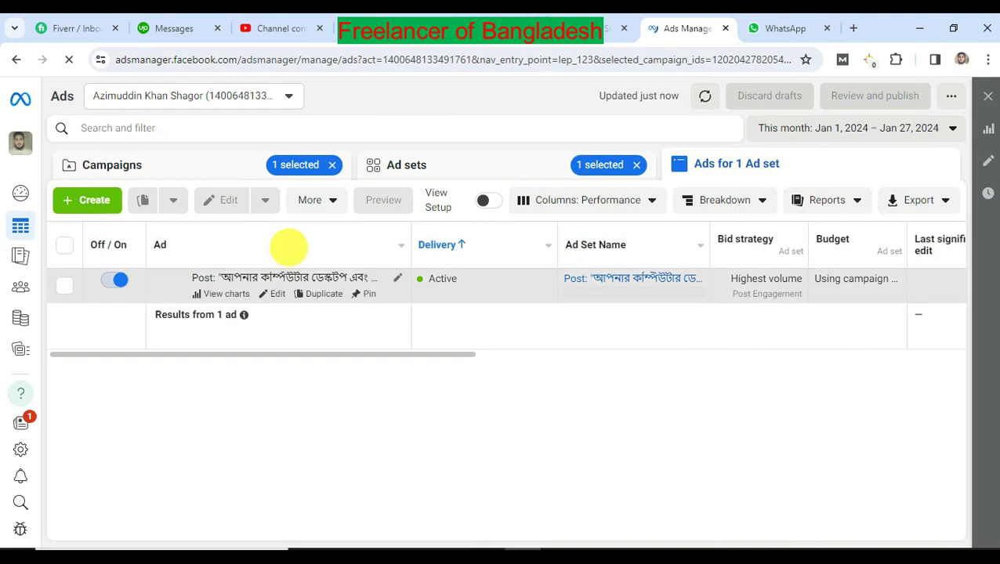
mouse_move(278, 294)
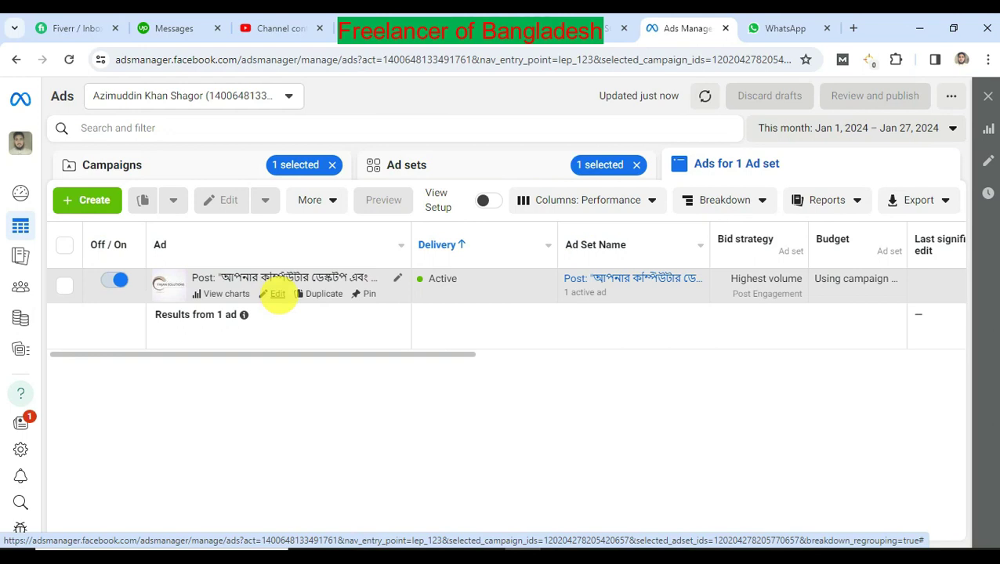
click(278, 295)
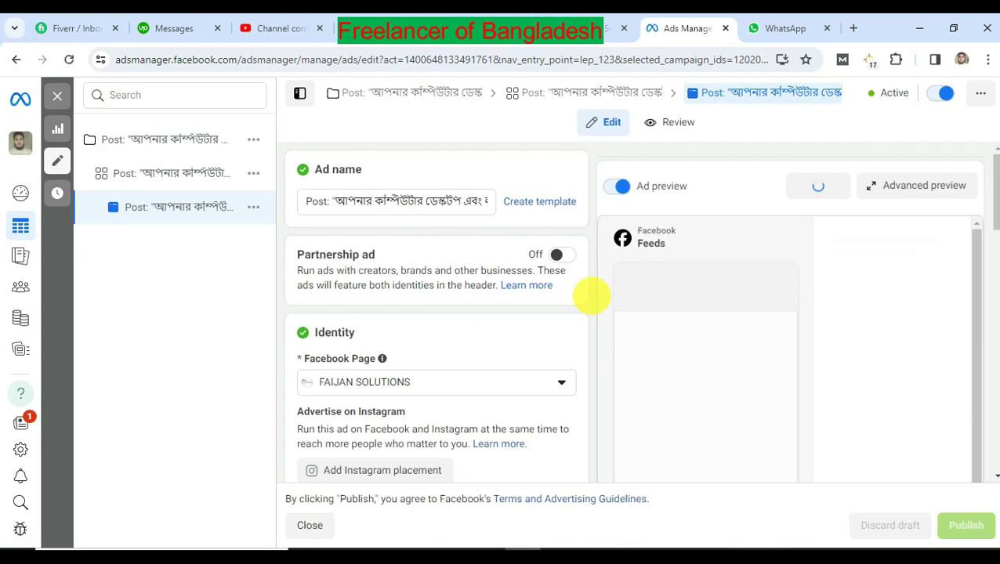
Go through the ad's settings to the ad creative and open the selection of Facebook posts for changing its post.
scroll(592, 296, down, 2)
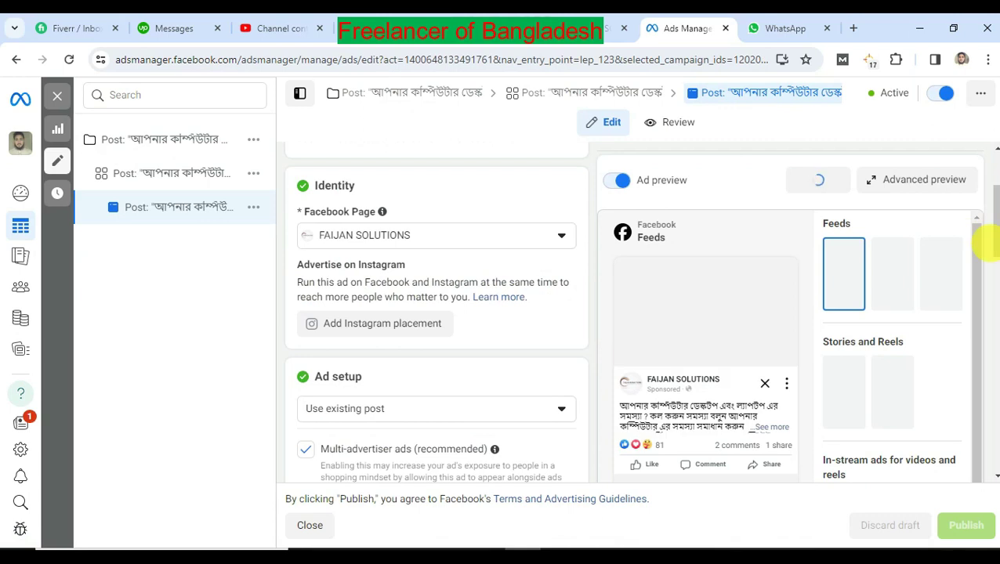
scroll(408, 252, down, 2)
scroll(330, 316, down, 1)
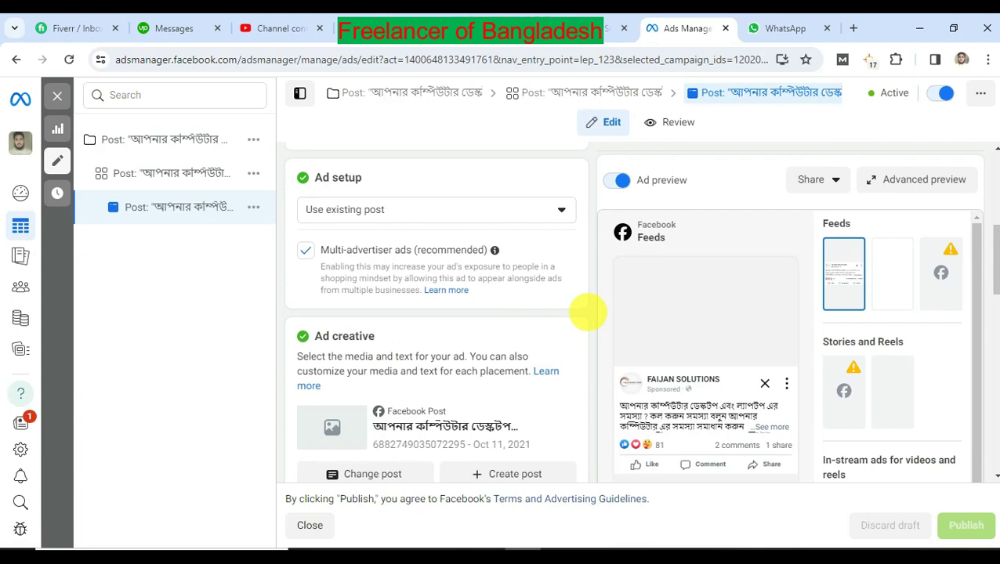
scroll(587, 312, down, 2)
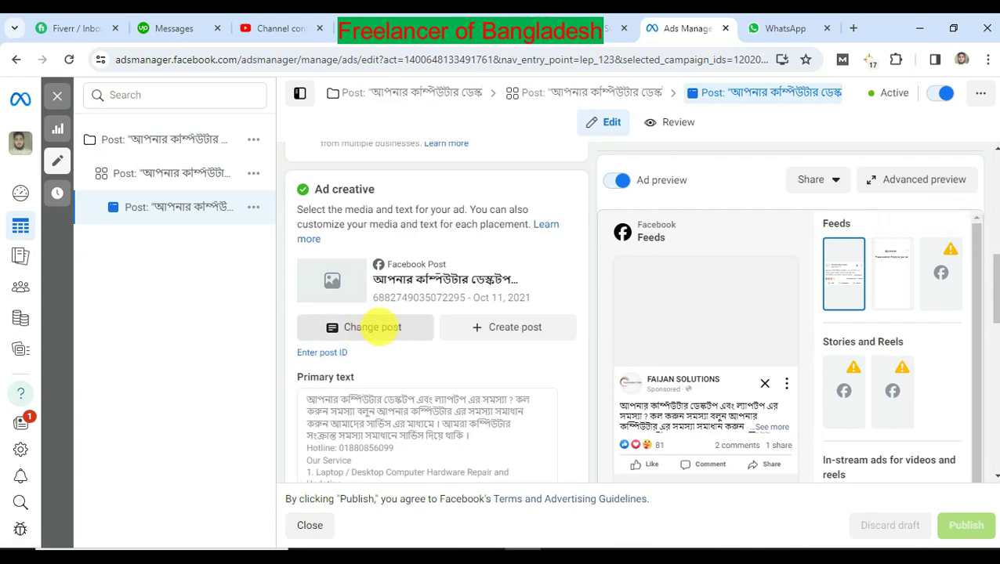
click(379, 327)
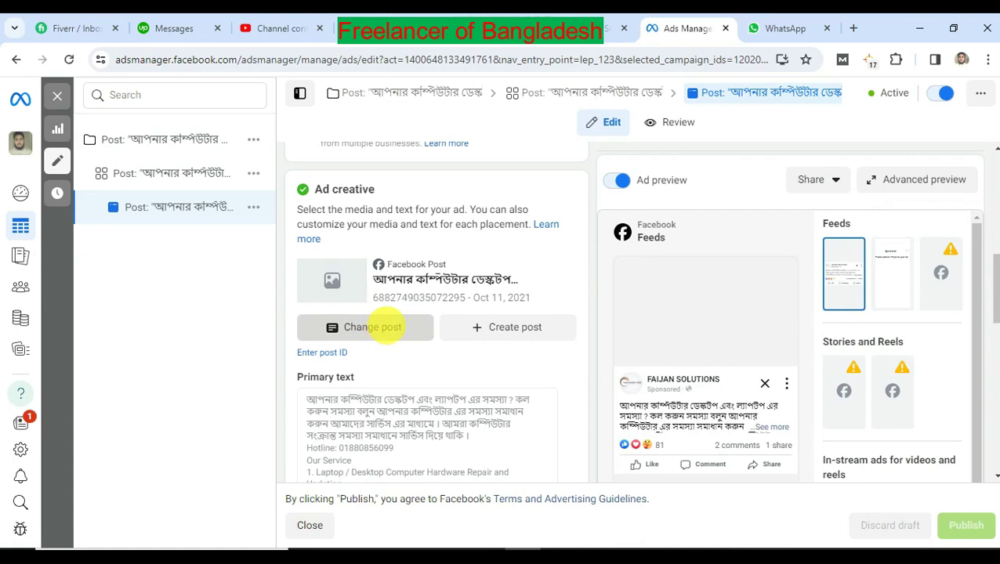
click(386, 327)
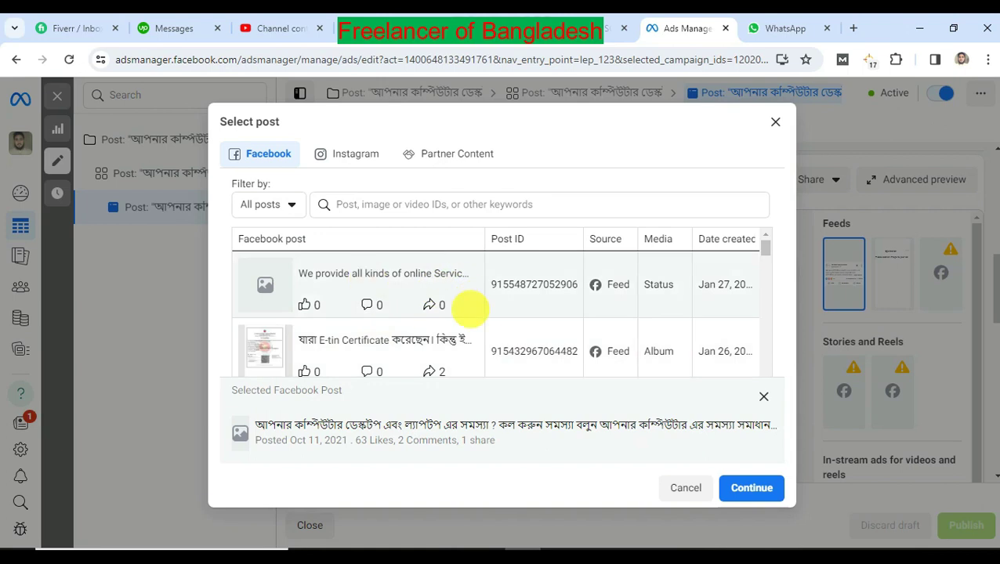
Browse the Page's Facebook posts and use the Jan 26, 2024 E-tin Certificate album post as the ad's creative.
scroll(468, 308, down, 1)
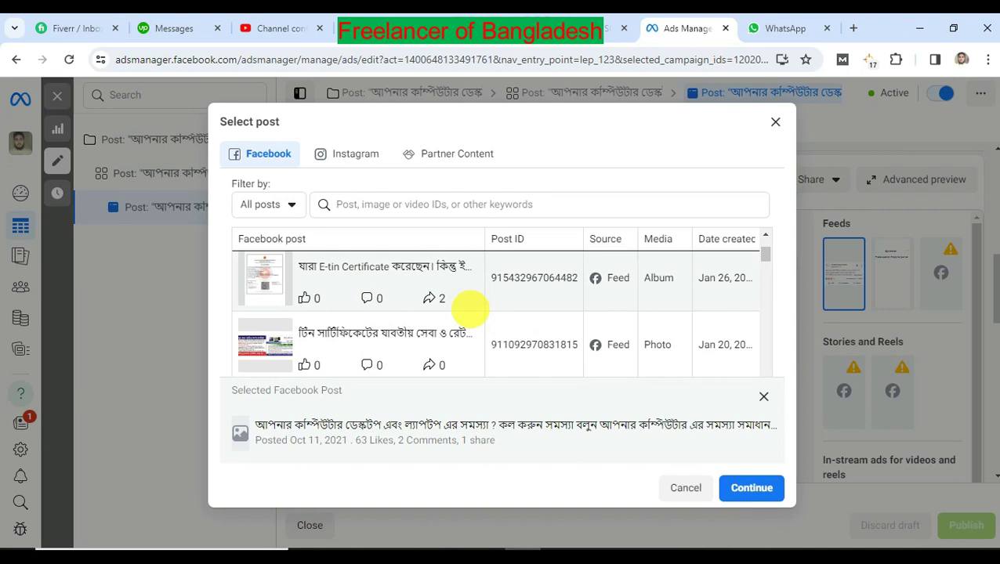
scroll(677, 355, down, 3)
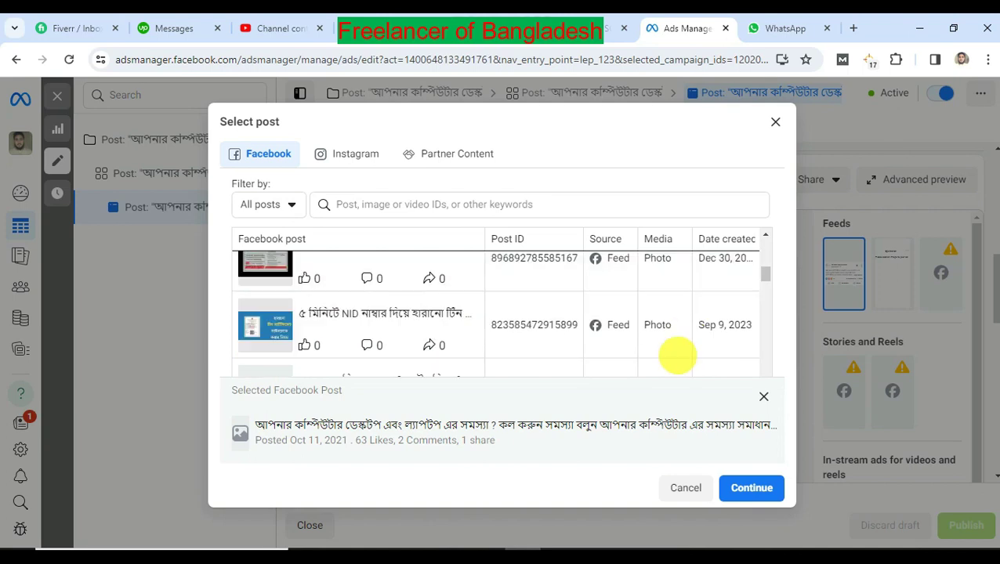
scroll(677, 355, up, 5)
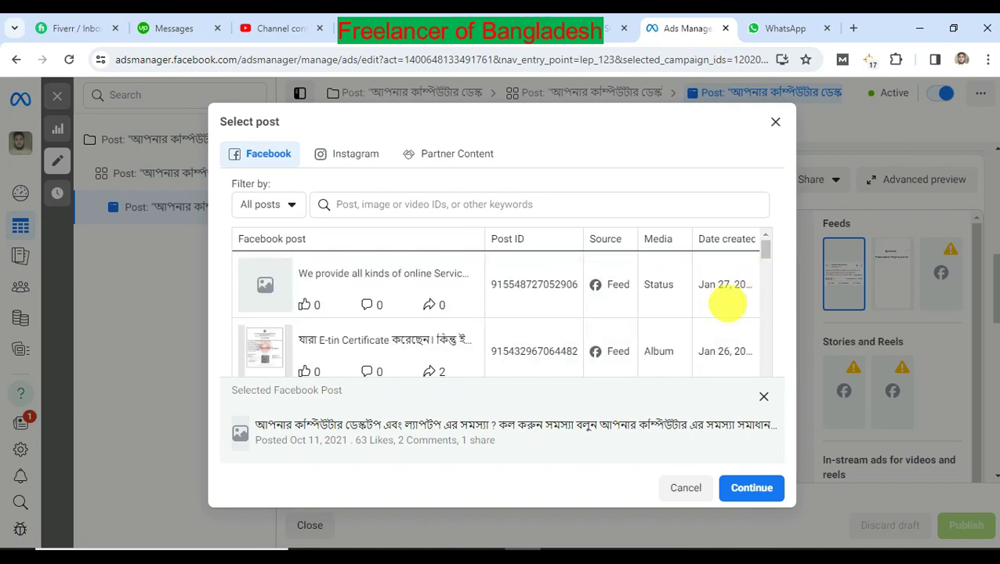
scroll(611, 340, down, 3)
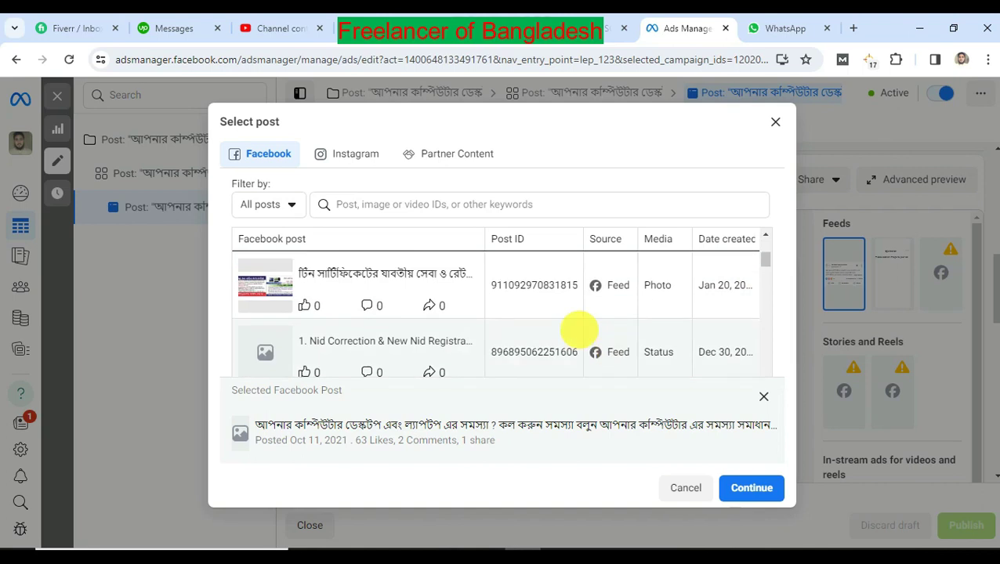
scroll(579, 329, up, 3)
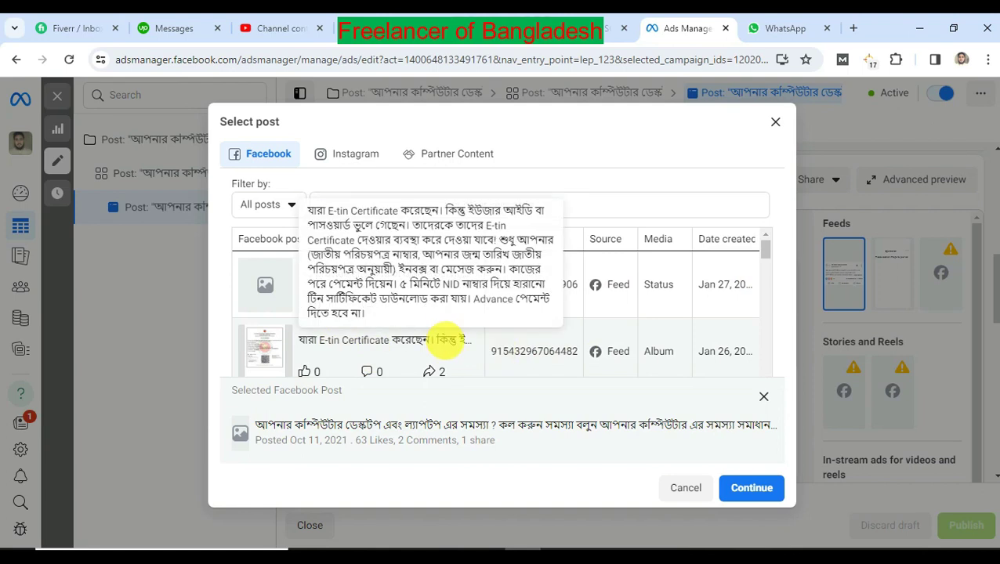
click(642, 346)
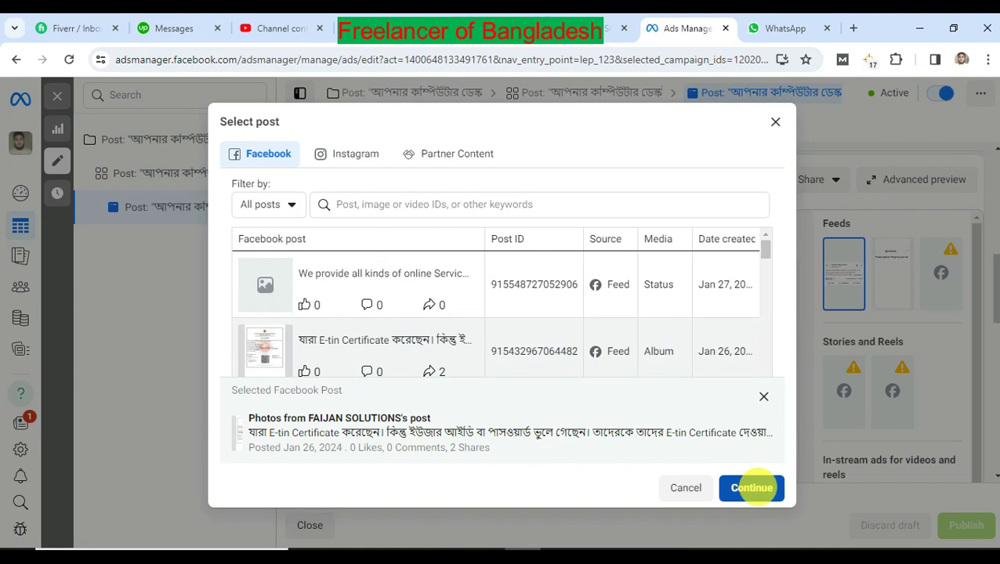
click(752, 487)
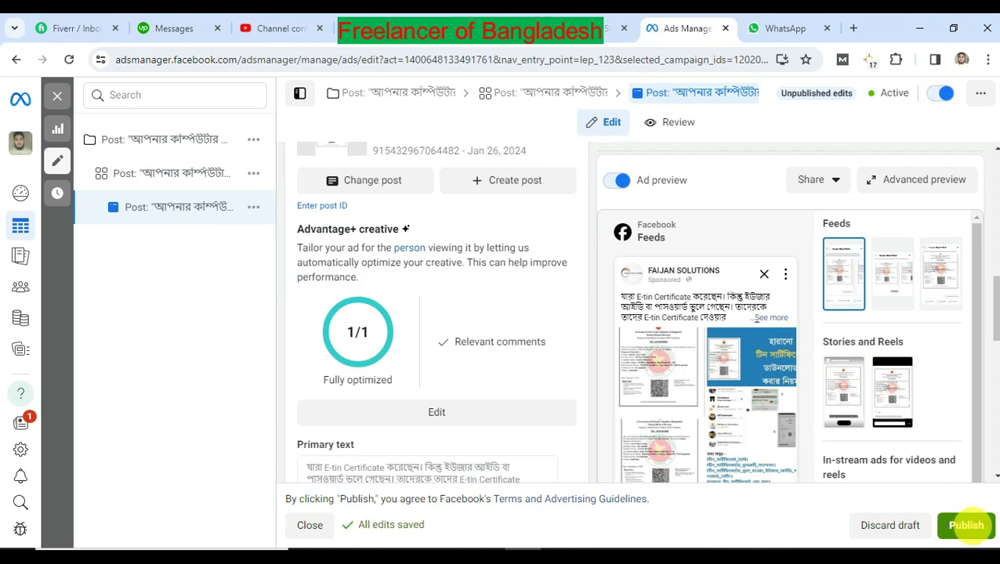
Publish the ad's changed post and check the ad's setup and preview.
click(966, 525)
click(966, 525)
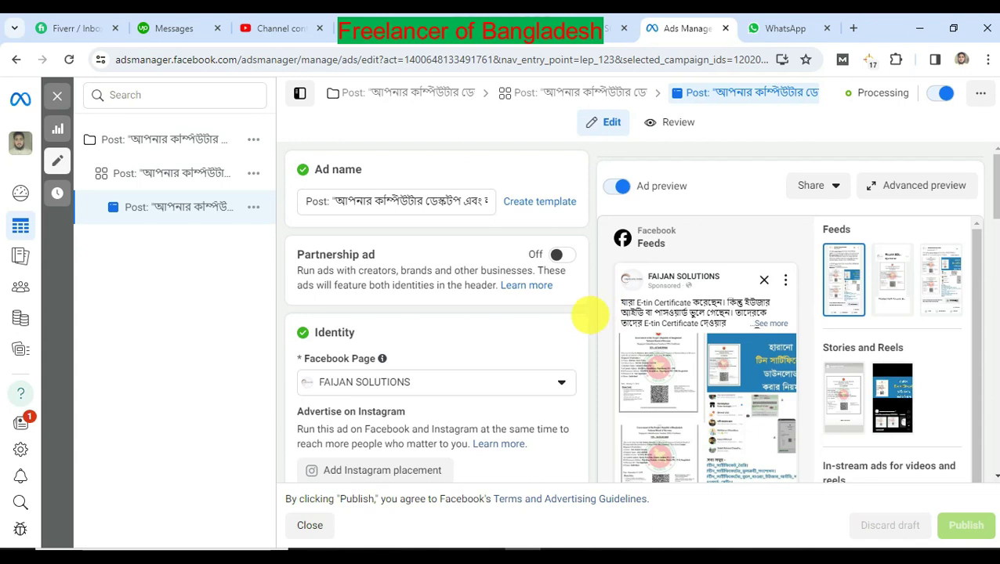
scroll(589, 317, down, 2)
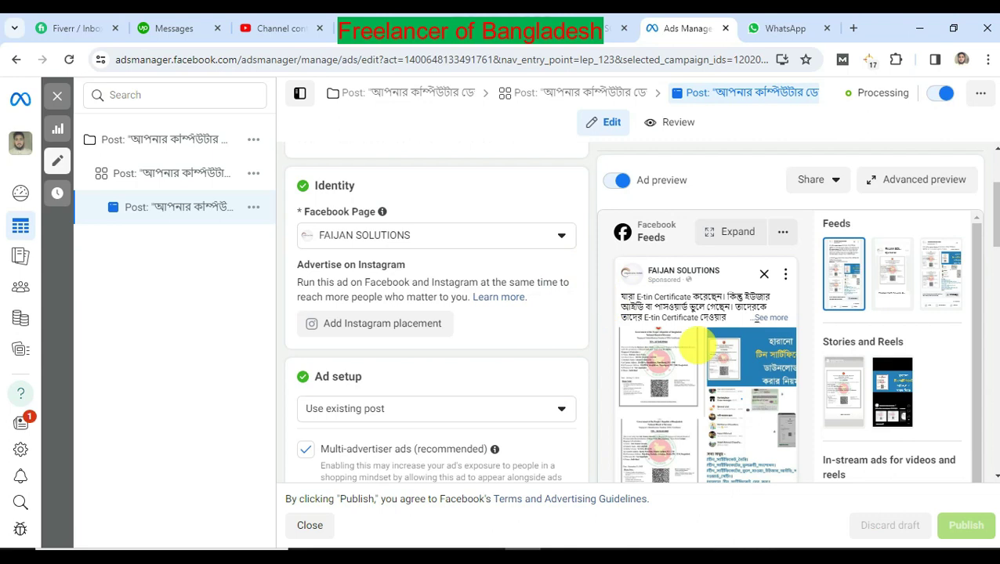
scroll(587, 358, down, 2)
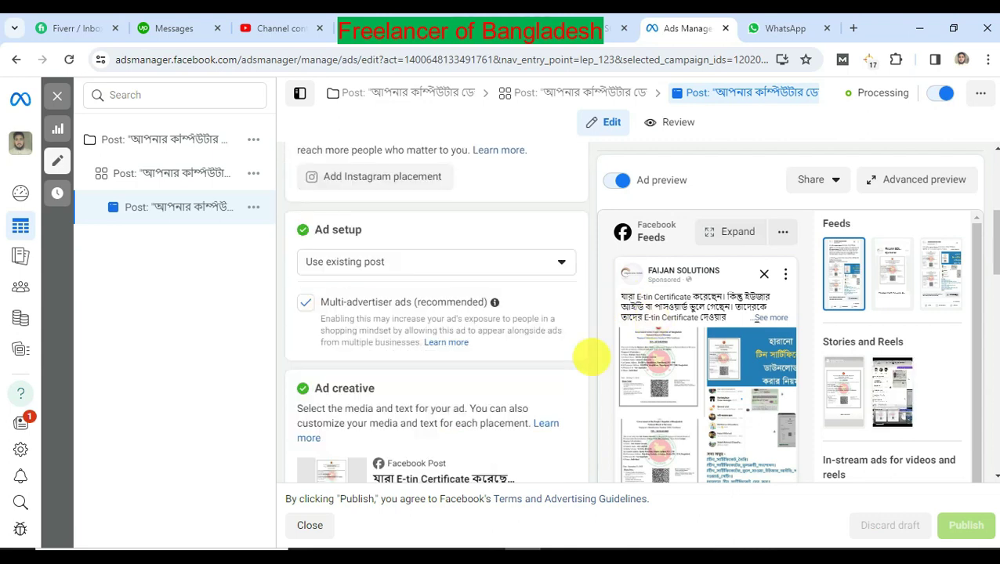